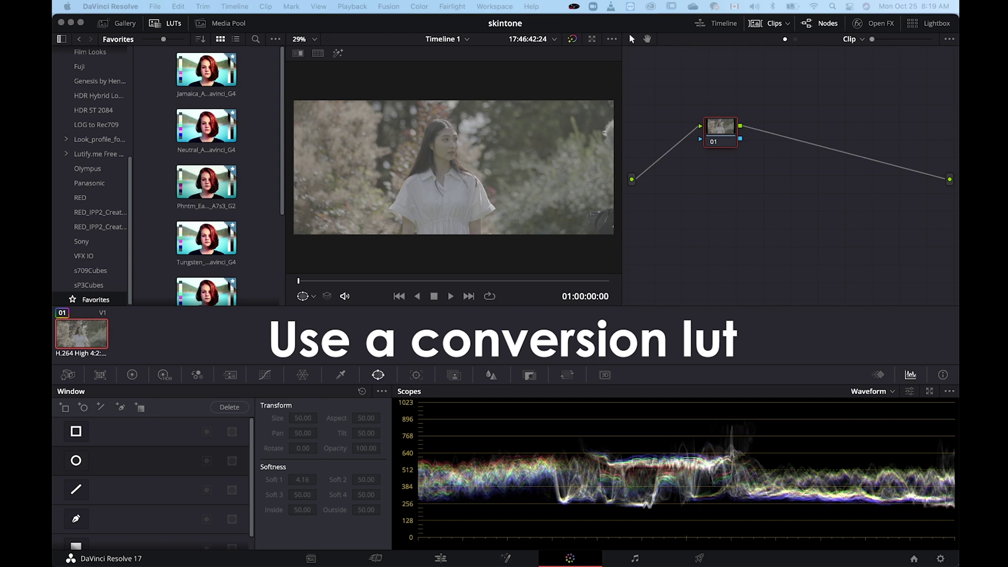
# Apply the favorite LUT SL3SG3tos709 to node 01 and check the converted image full screen.
pyautogui.scroll(-5, 258, 155)
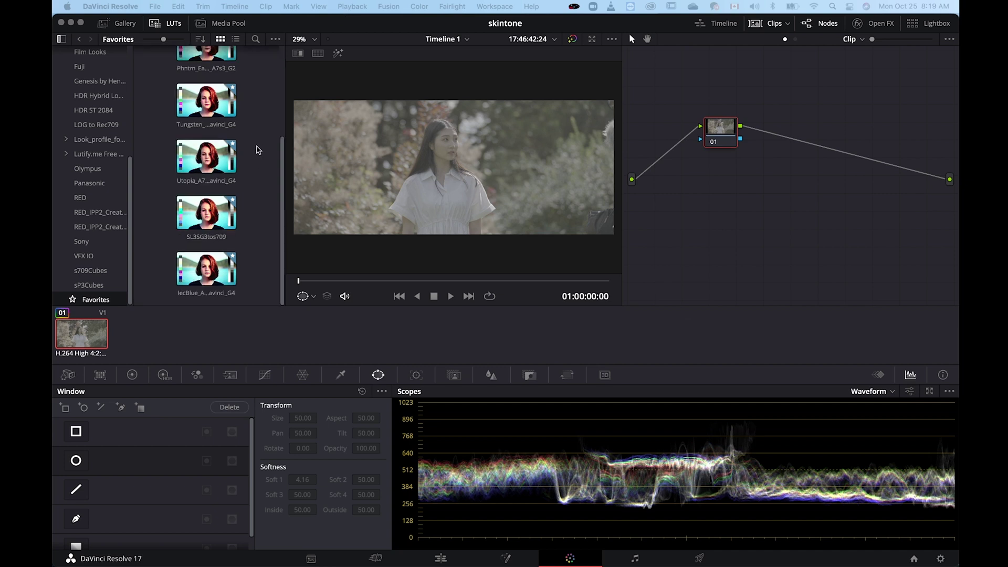
pyautogui.click(200, 237)
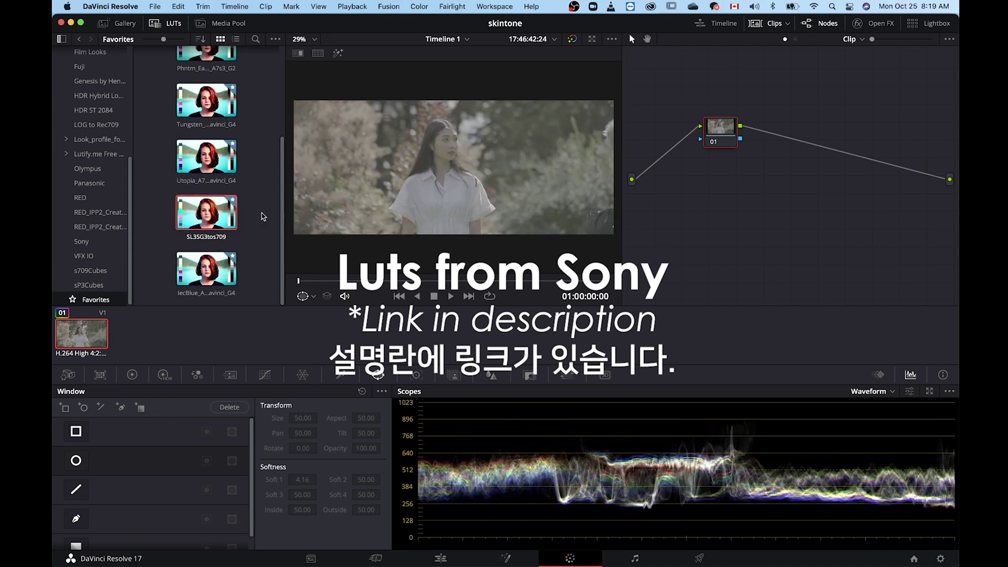
pyautogui.rightClick(212, 217)
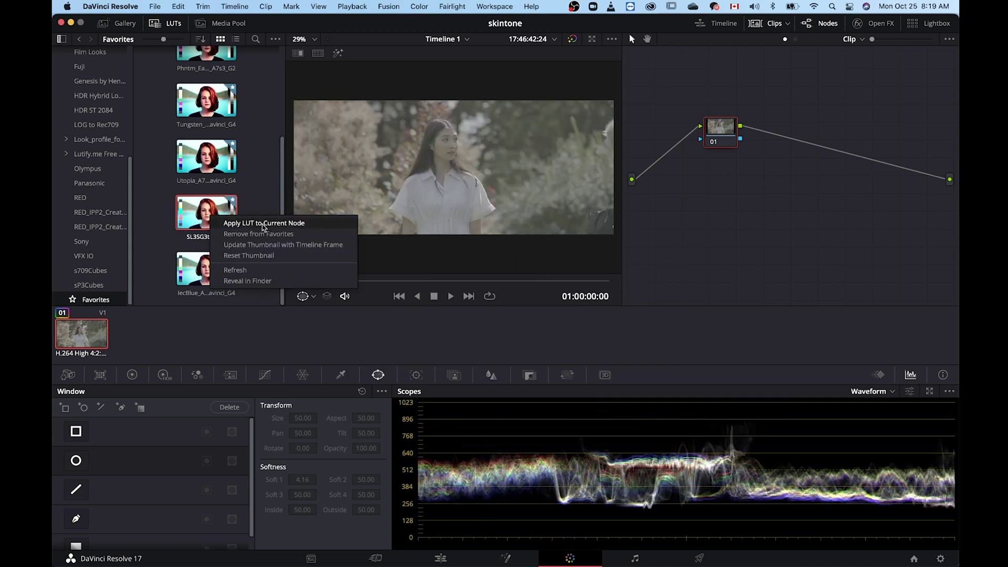
pyautogui.click(264, 223)
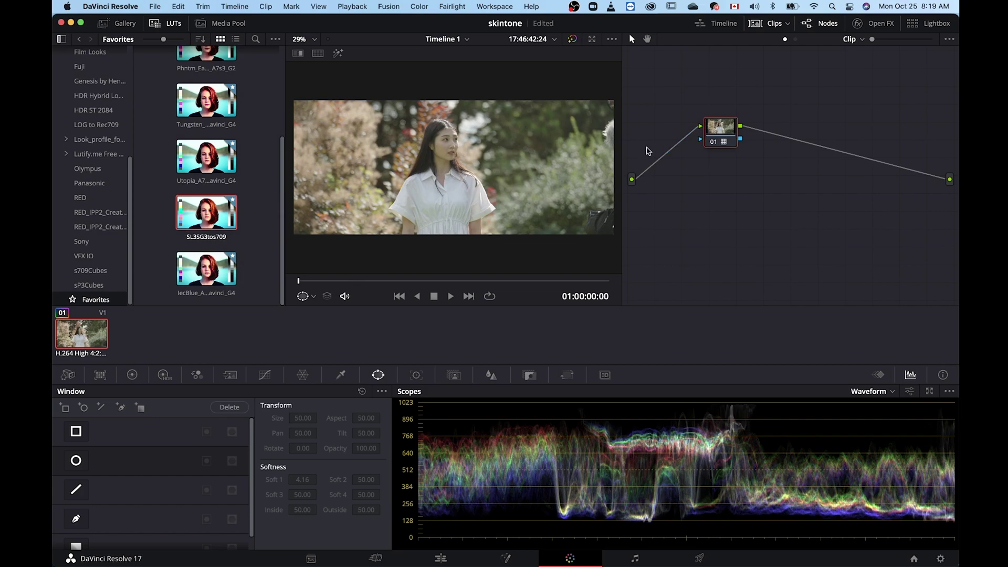
pyautogui.press('super+f')
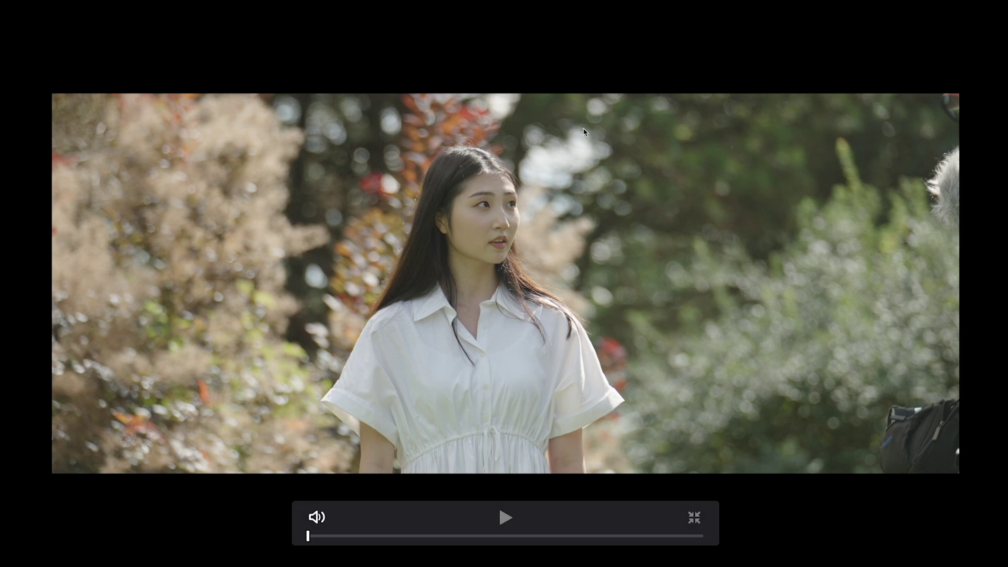
pyautogui.press('super+f')
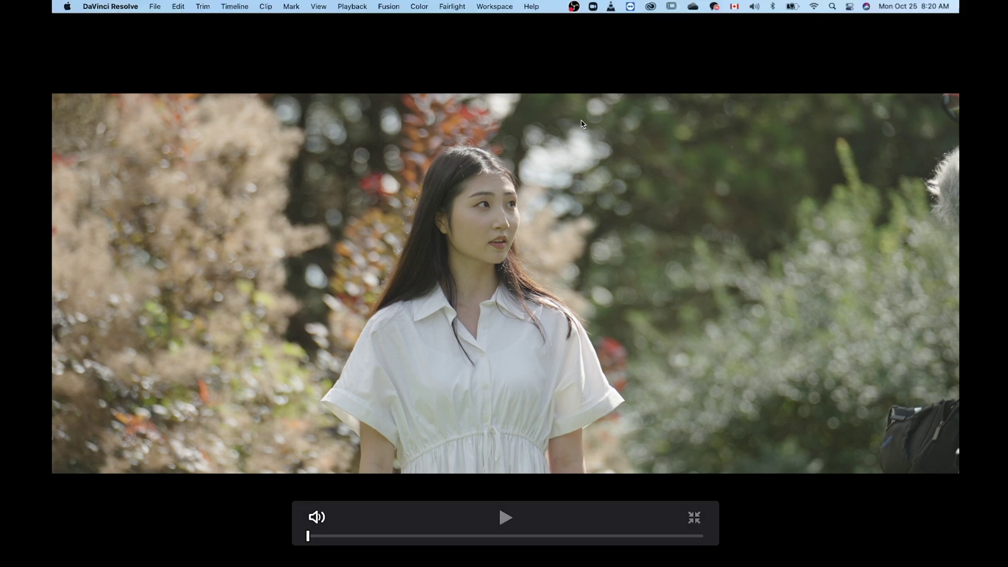
pyautogui.press('super+f')
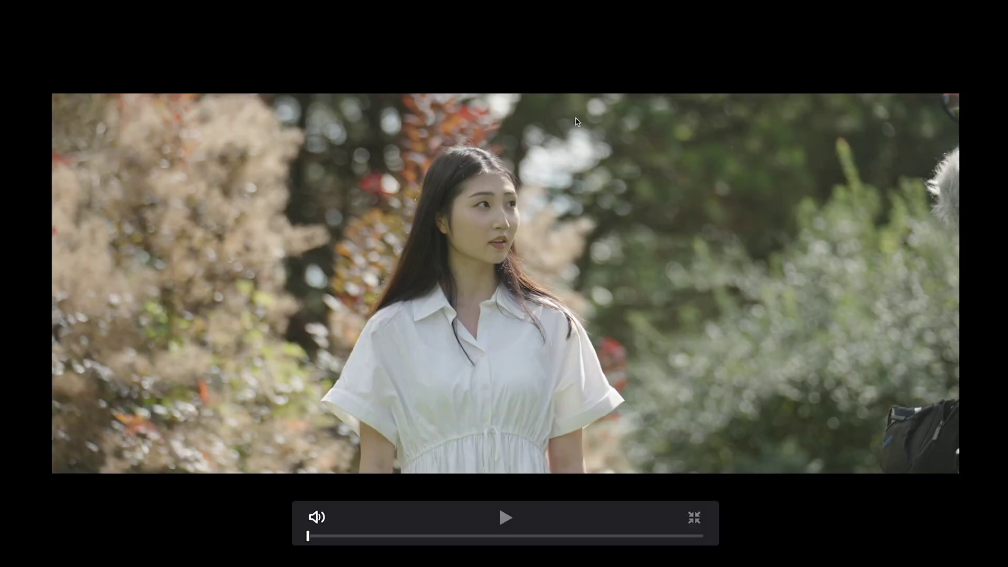
pyautogui.press('super+f')
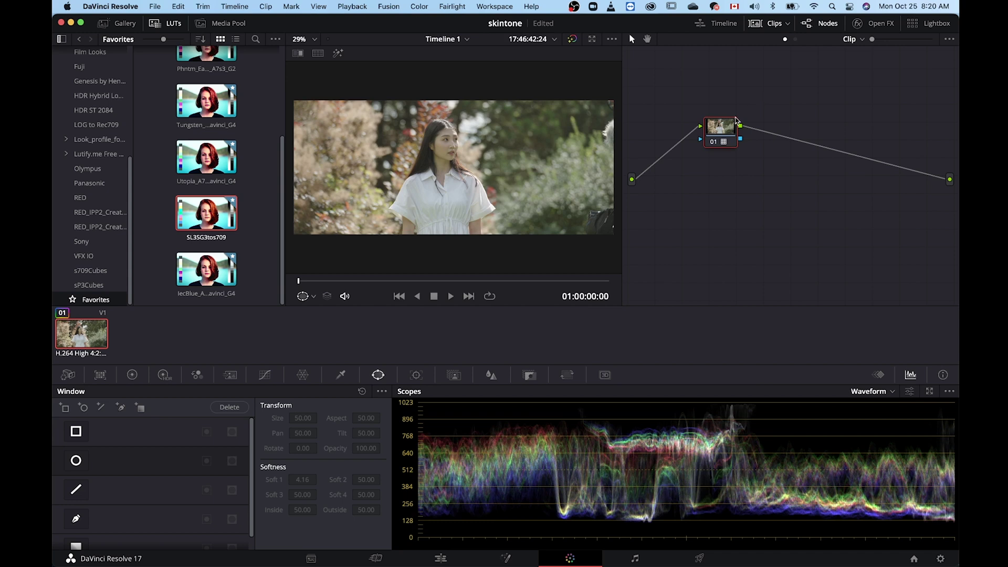
# Move node 01 closer to the source input and add a serial node labelled Exposure after it.
pyautogui.moveTo(725, 134); pyautogui.dragTo(678, 146)
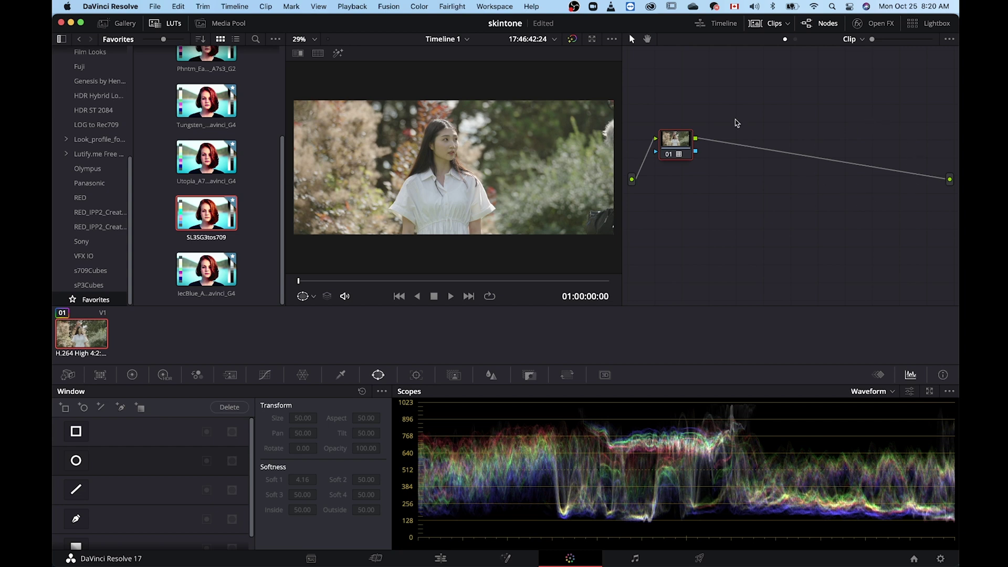
pyautogui.moveTo(682, 146); pyautogui.dragTo(673, 150)
pyautogui.hotkey('alt', 's')
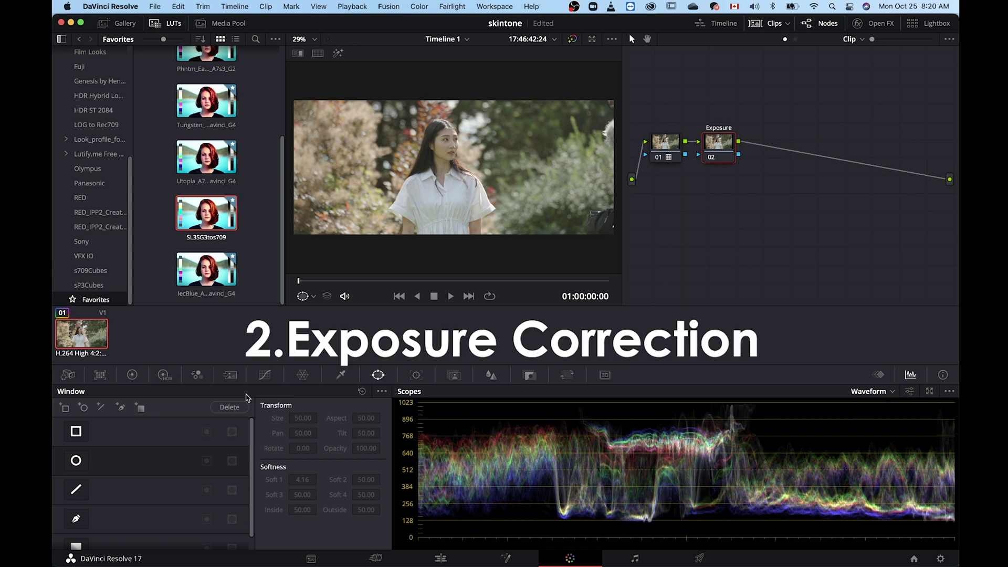
# Shape the Exposure node's custom curve by pulling in the white and black end points and adding a shadow point and a raised highlight point.
pyautogui.click(265, 376)
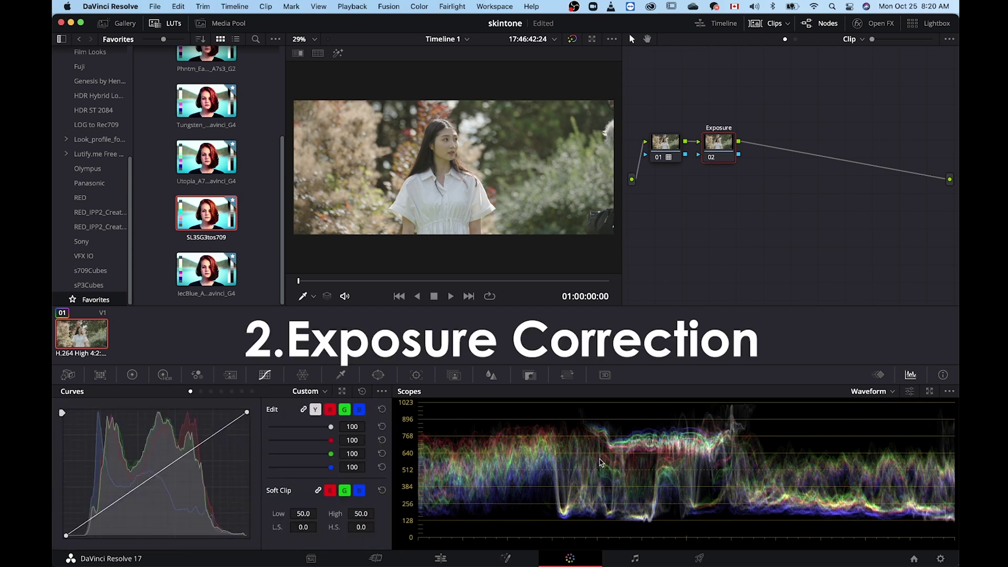
pyautogui.moveTo(247, 412); pyautogui.dragTo(242, 411)
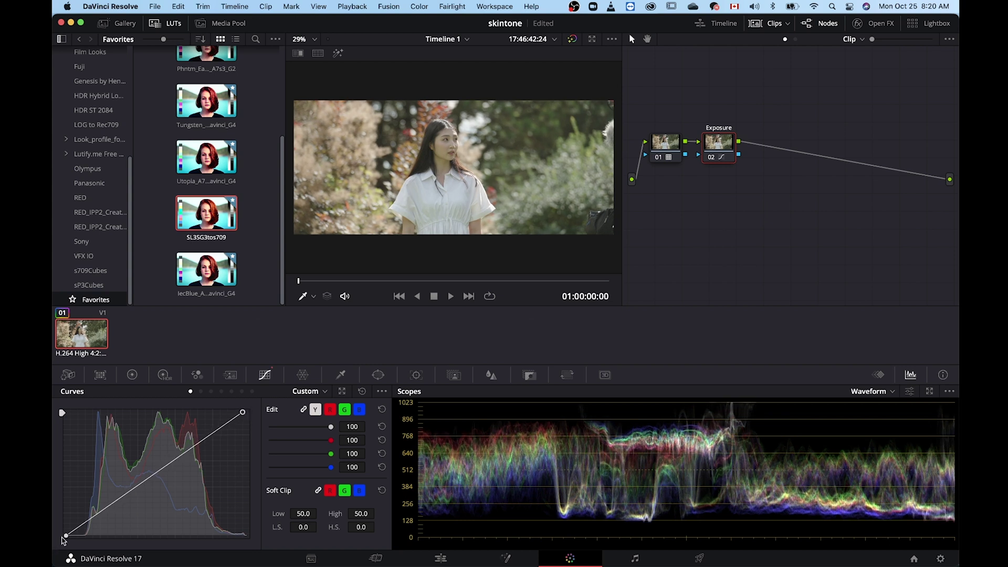
pyautogui.moveTo(65, 536); pyautogui.dragTo(100, 523)
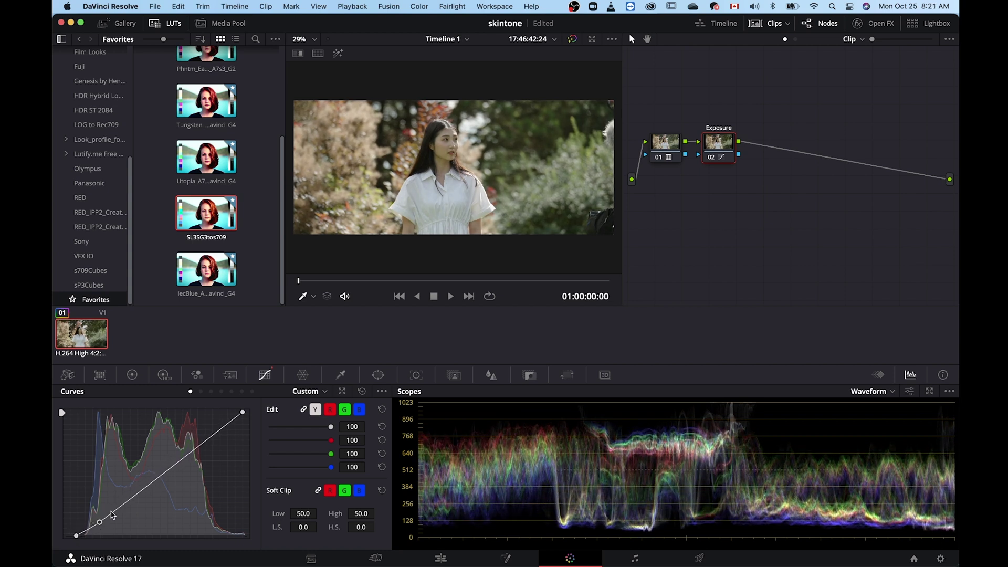
pyautogui.moveTo(227, 426); pyautogui.dragTo(224, 422)
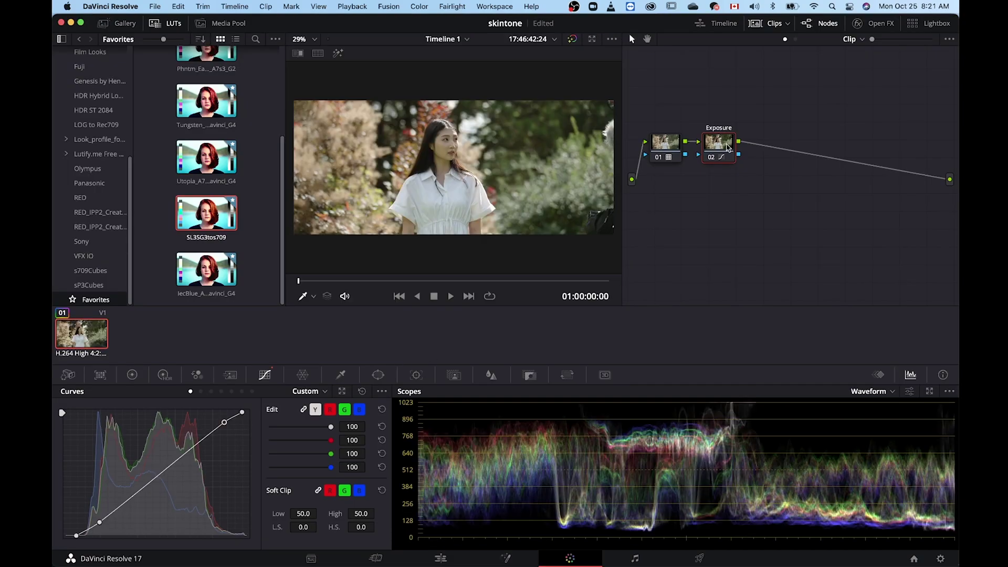
# Add a serial node after Exposure and switch the scopes to Parade.
pyautogui.hotkey('alt', 's')
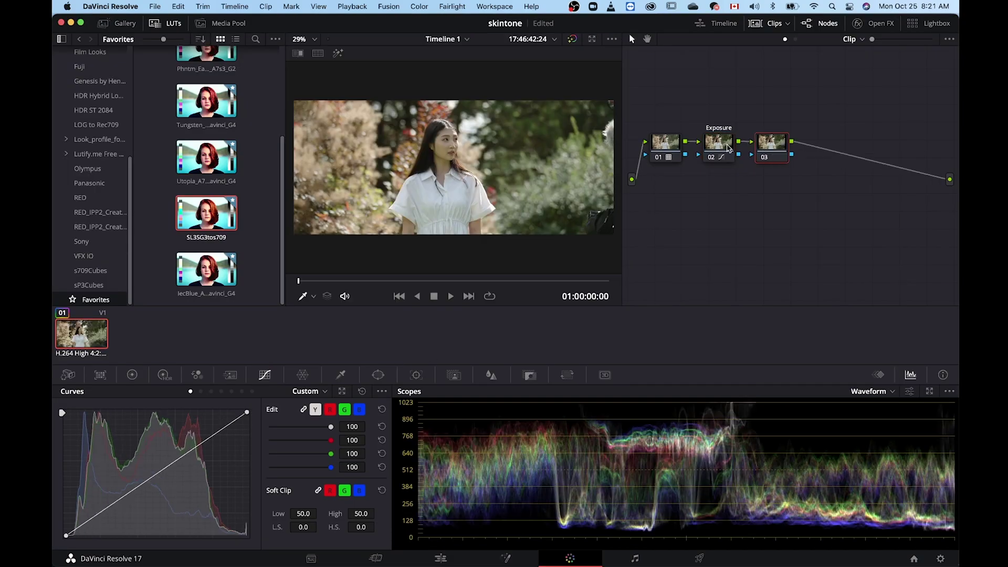
pyautogui.click(885, 393)
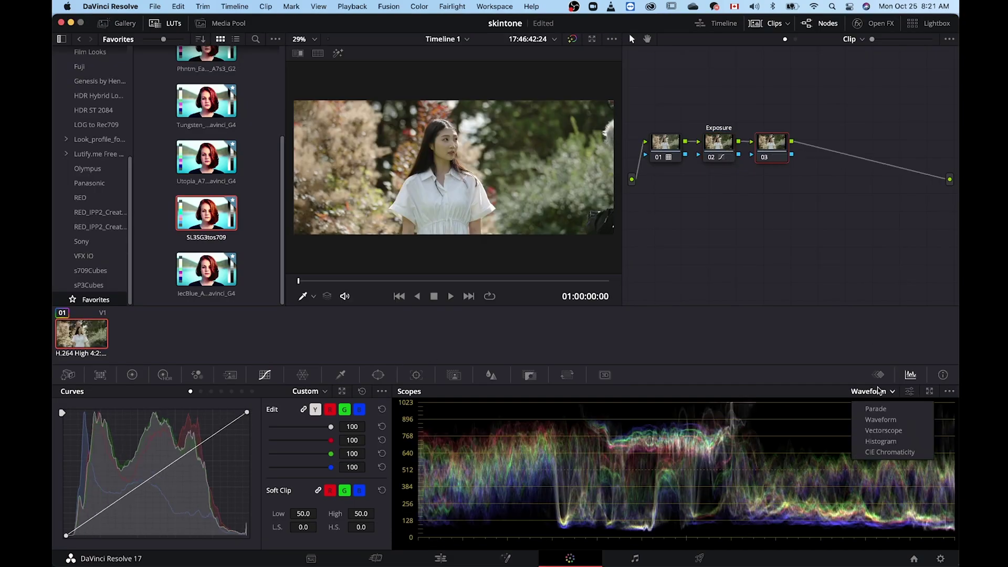
pyautogui.click(896, 412)
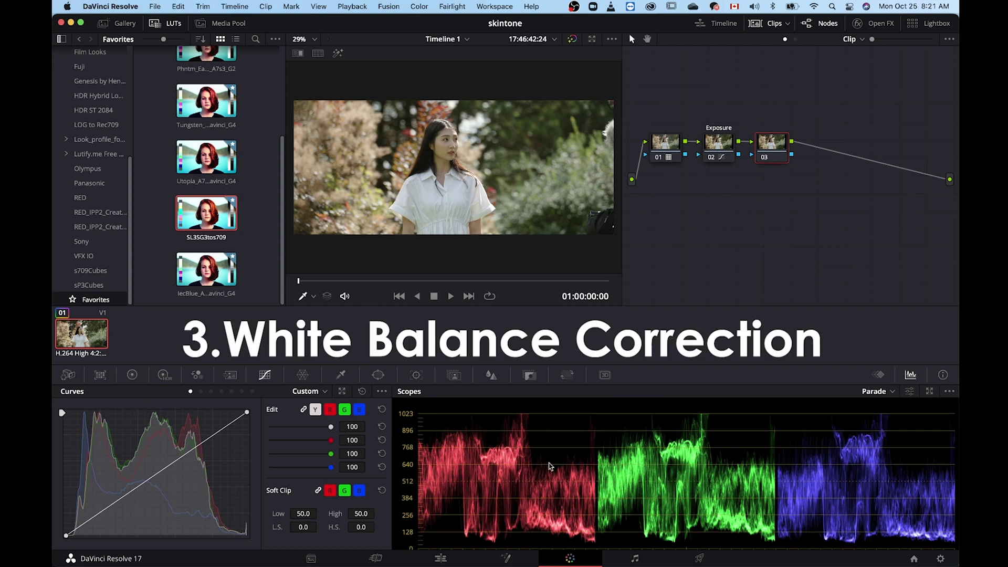
# Correct the white balance on node 03 by sampling the white shirt sleeve with the white balance picker.
pyautogui.click(341, 374)
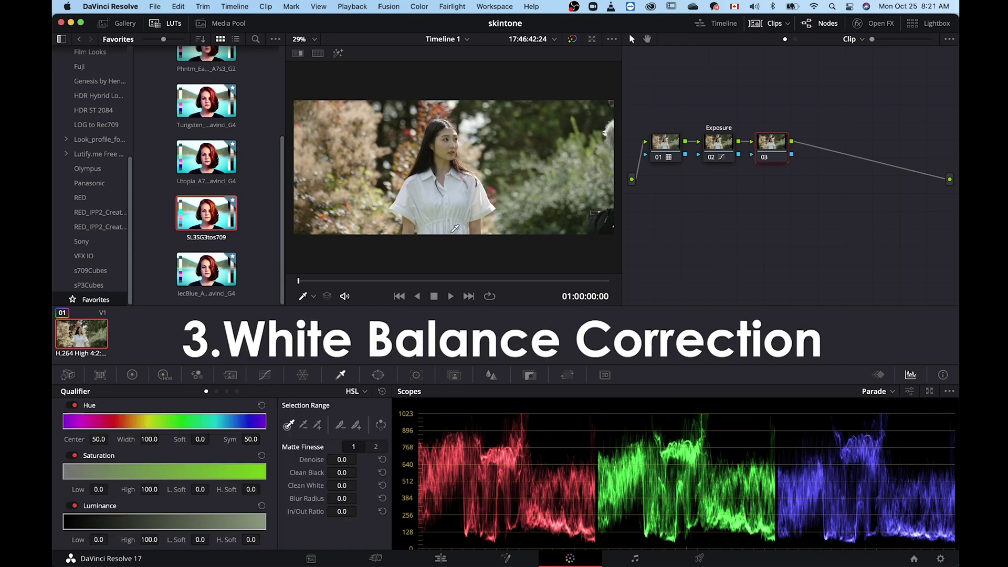
pyautogui.click(131, 374)
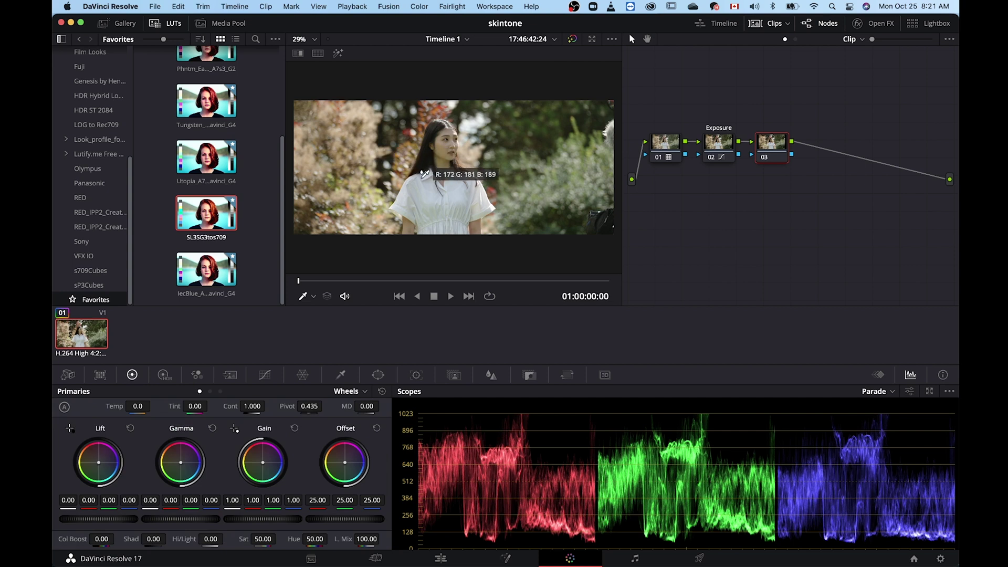
pyautogui.click(494, 205)
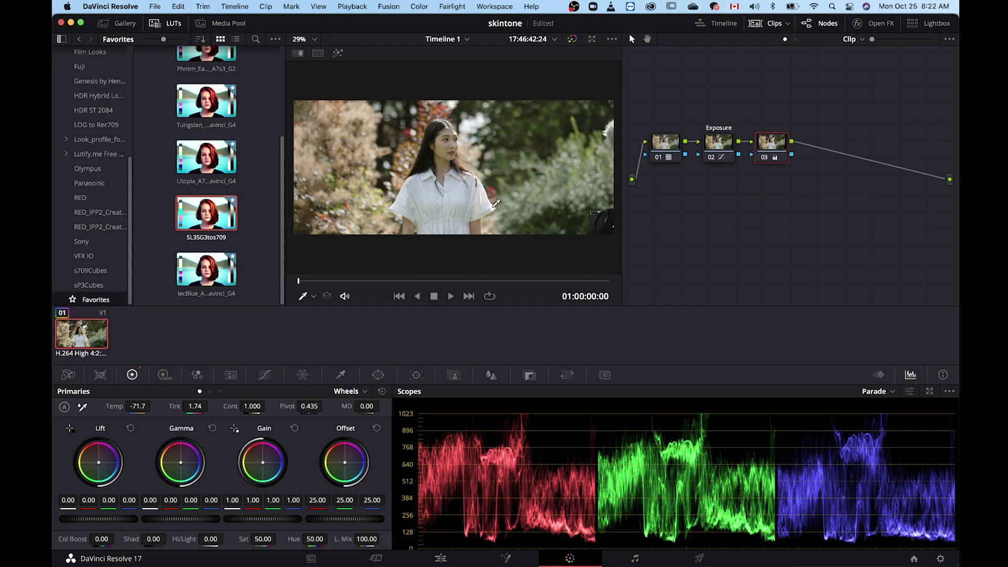
# Label node 03 WB and add another serial node after it.
pyautogui.rightClick(773, 143)
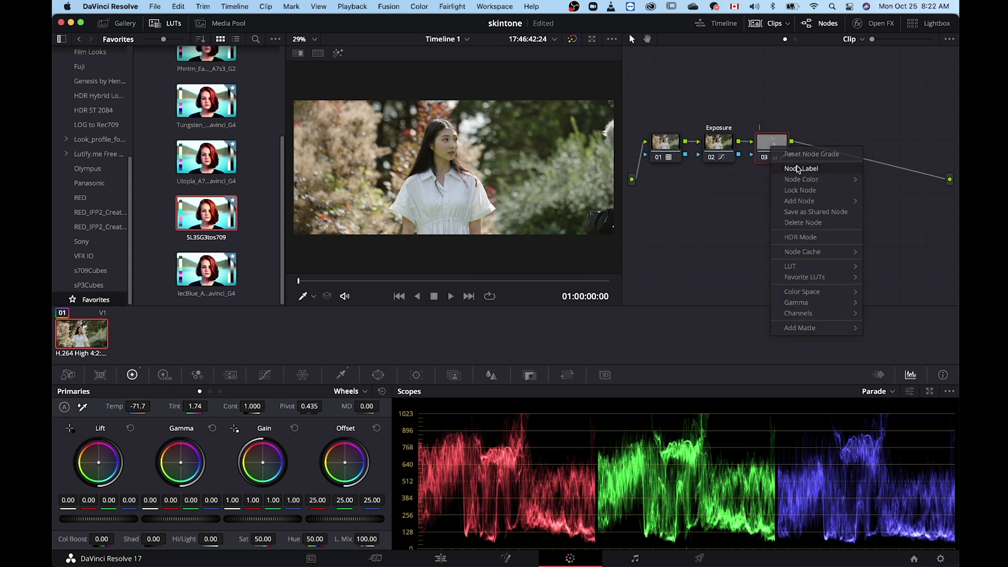
pyautogui.click(796, 171)
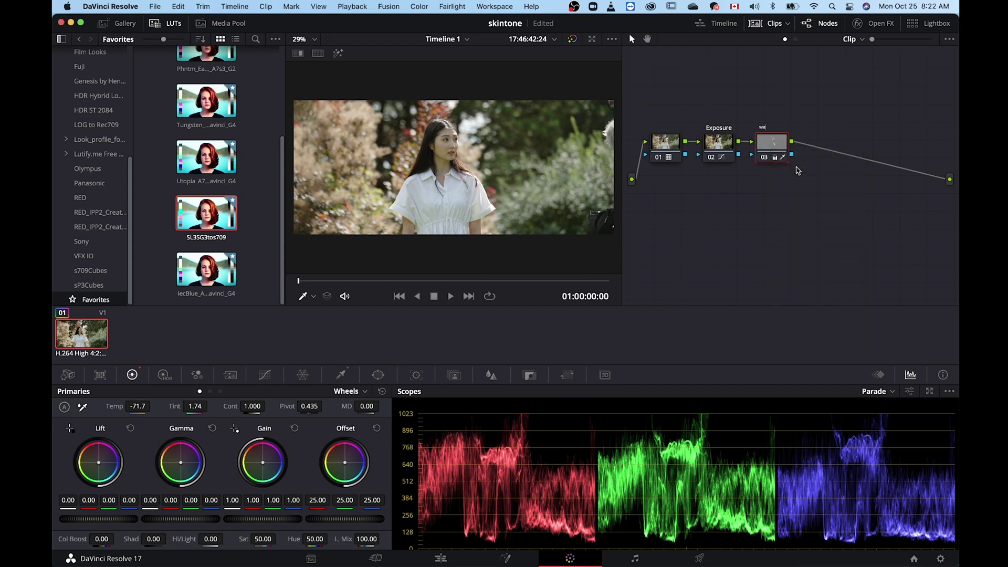
pyautogui.press('super+f')
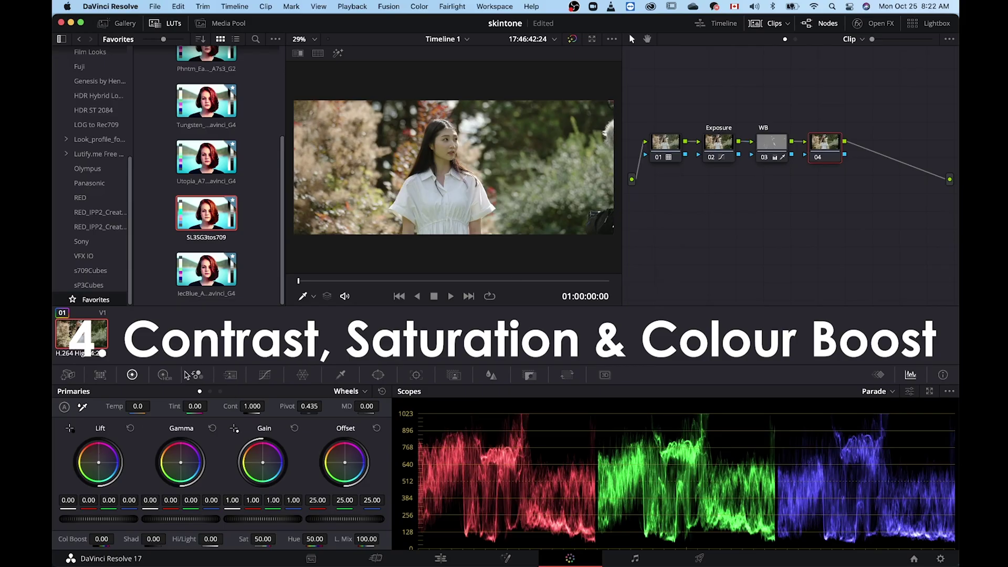
# On node 04, set contrast to 1.076, saturation to 63.20 and color boost to 7.00, and label the node Contrast.
pyautogui.click(722, 143)
pyautogui.click(265, 375)
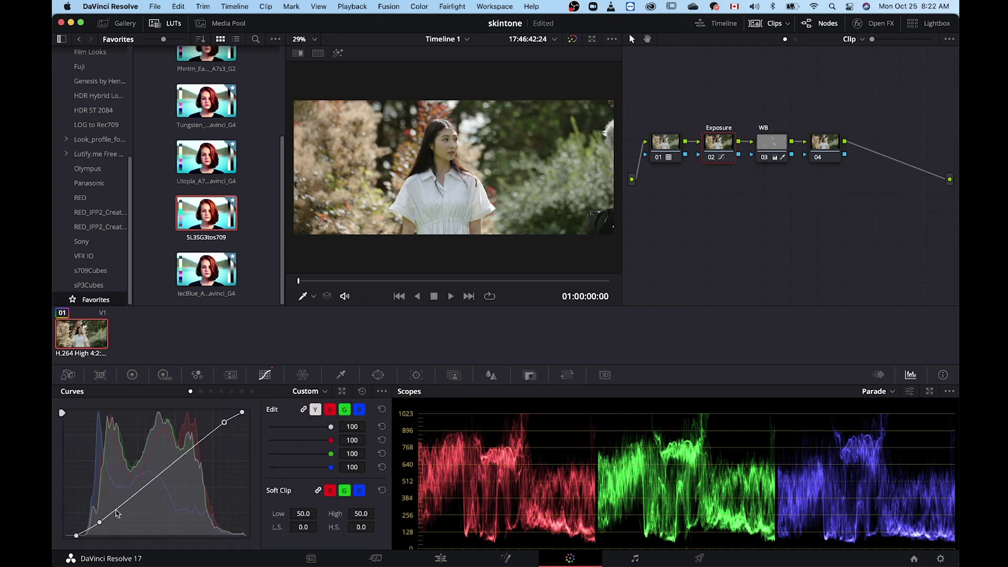
pyautogui.click(829, 143)
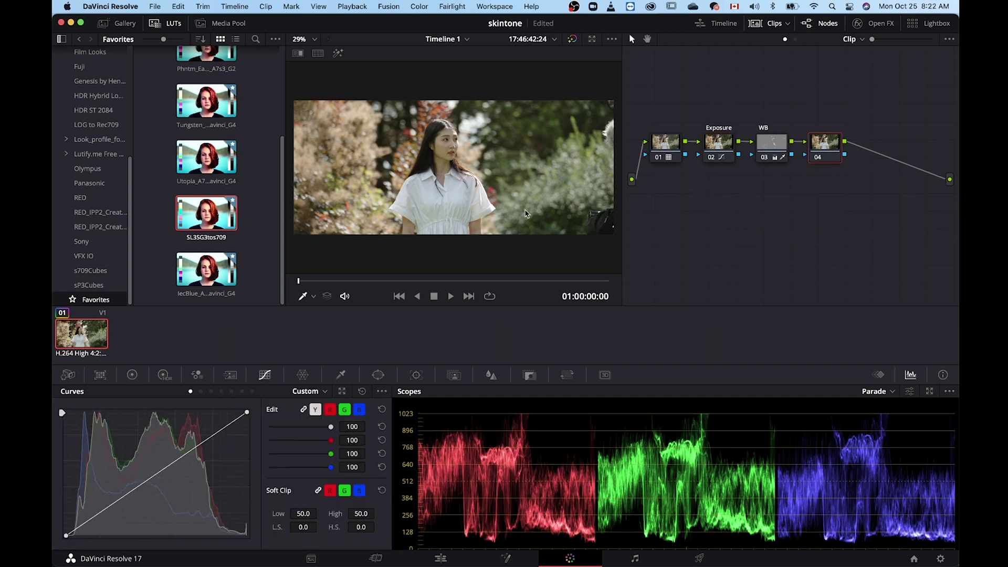
pyautogui.click(132, 376)
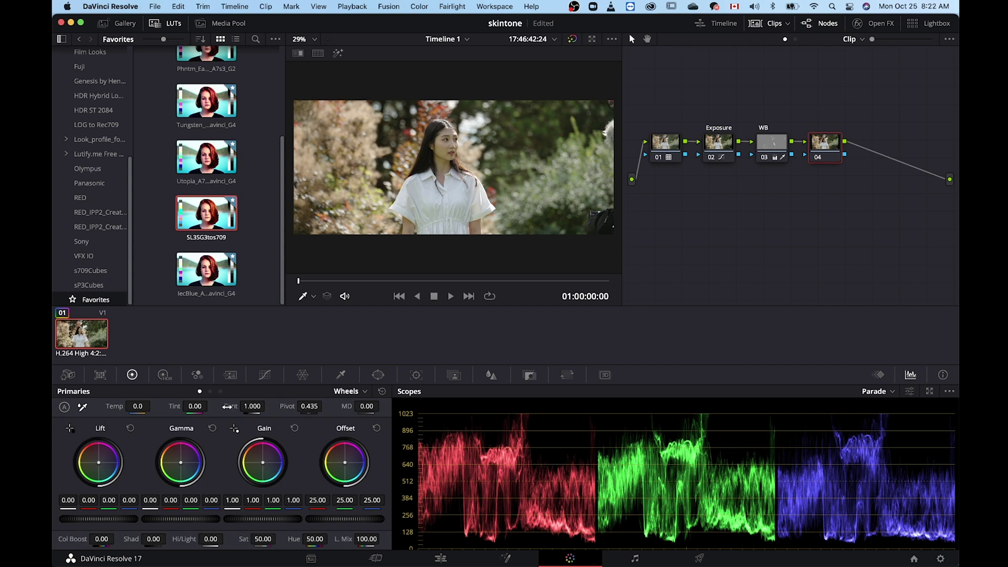
pyautogui.moveTo(247, 404); pyautogui.dragTo(268, 406)
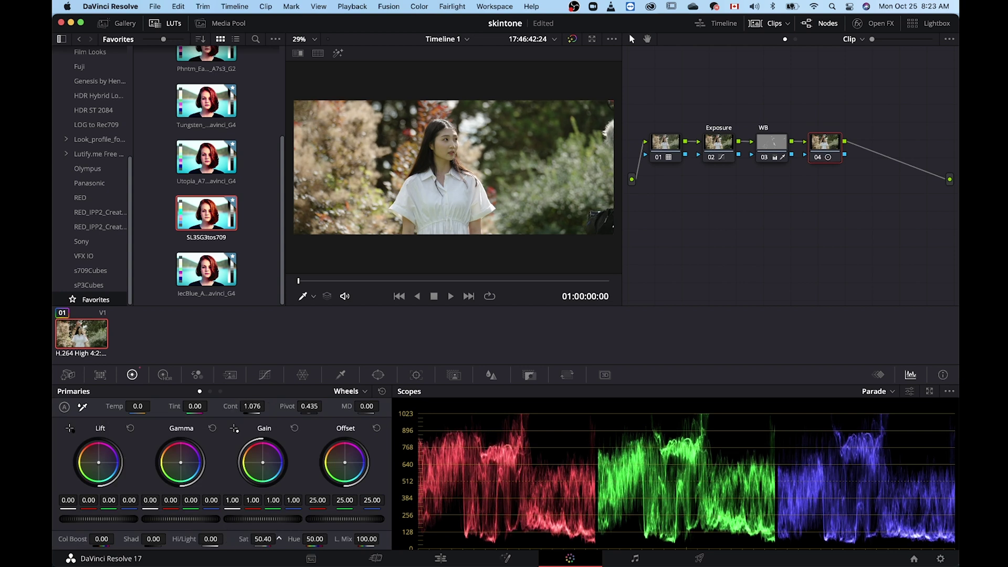
pyautogui.moveTo(279, 539); pyautogui.dragTo(279, 538)
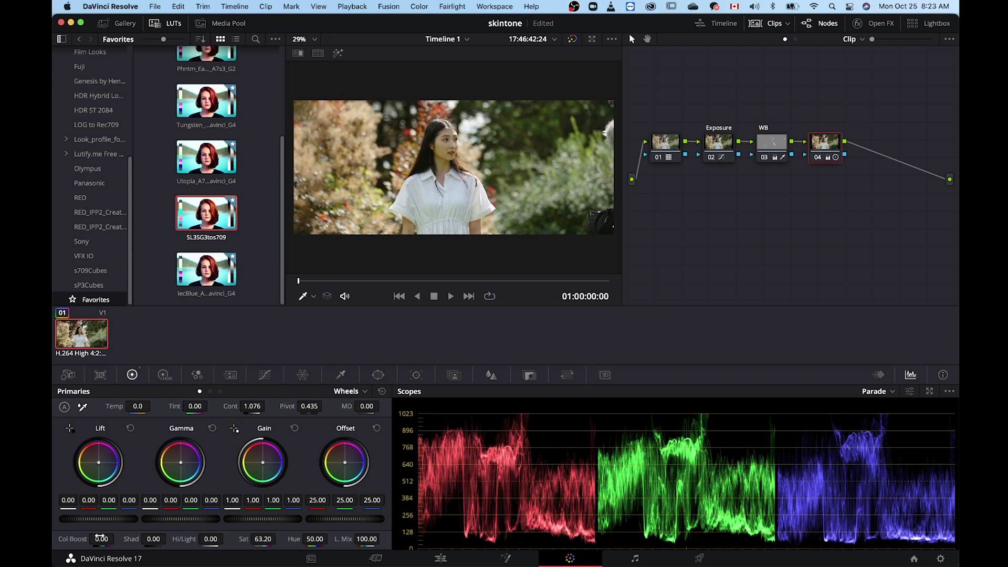
pyautogui.moveTo(99, 538); pyautogui.dragTo(117, 538)
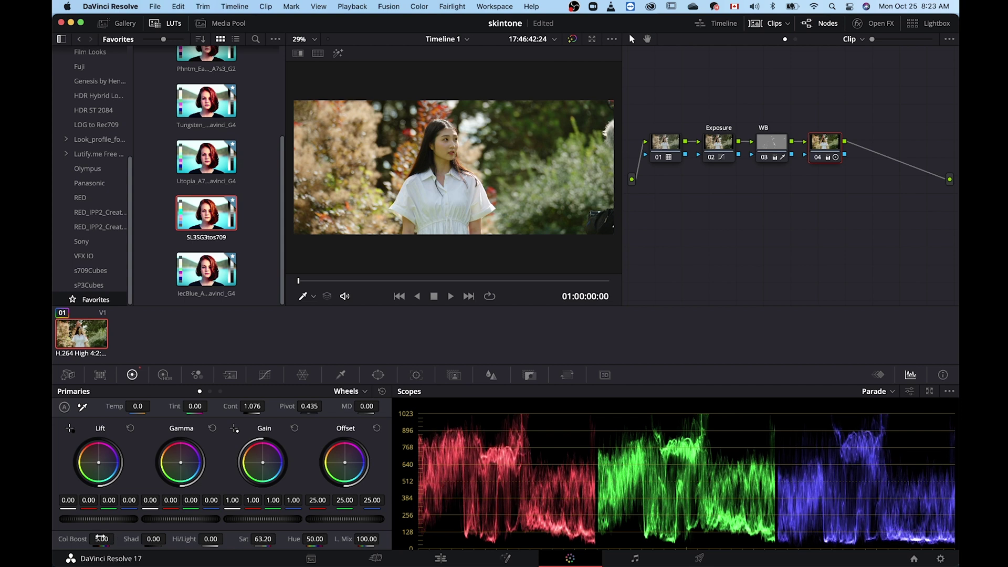
pyautogui.click(102, 539)
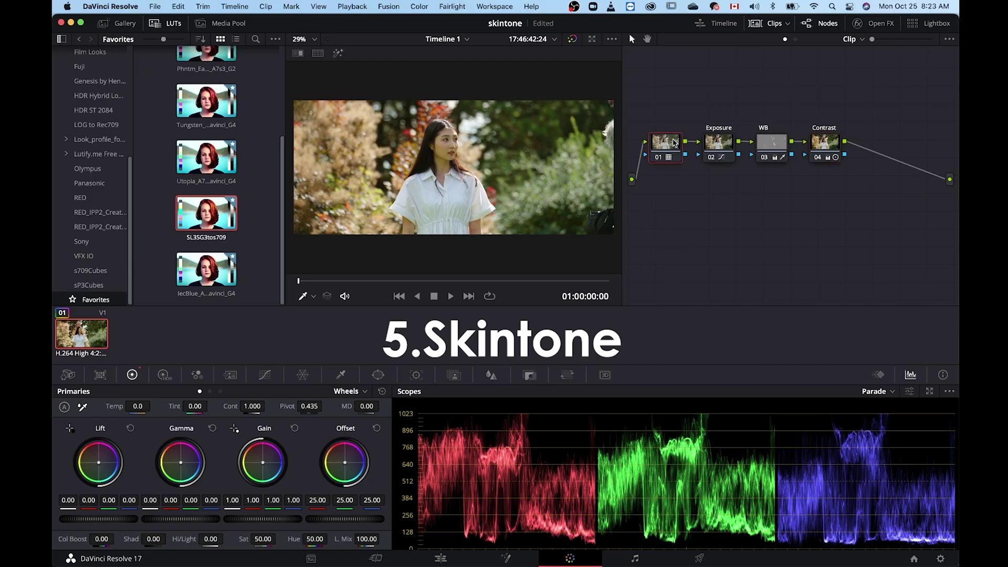
# Rearrange node 01, Exposure, WB and Contrast into a compact zigzag and check the graded image full screen.
pyautogui.moveTo(668, 141); pyautogui.dragTo(668, 111)
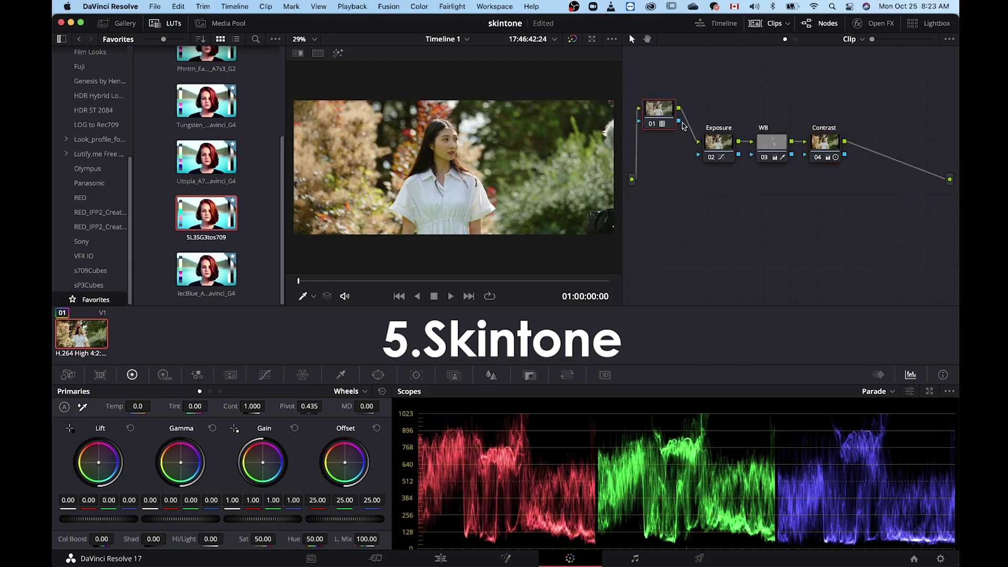
pyautogui.moveTo(721, 151); pyautogui.dragTo(676, 195)
pyautogui.moveTo(775, 149); pyautogui.dragTo(741, 113)
pyautogui.moveTo(829, 154); pyautogui.dragTo(759, 169)
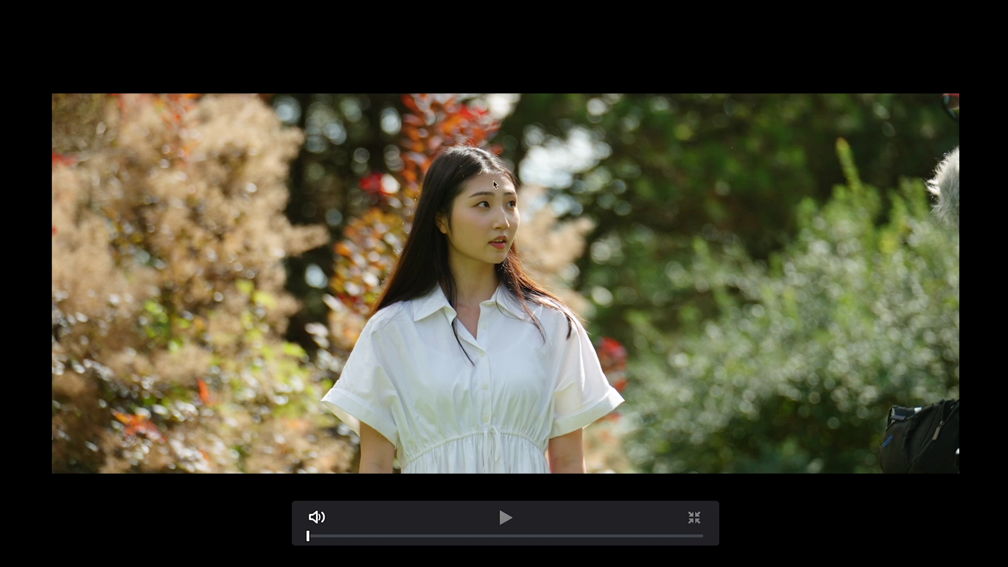
pyautogui.press('Escape')
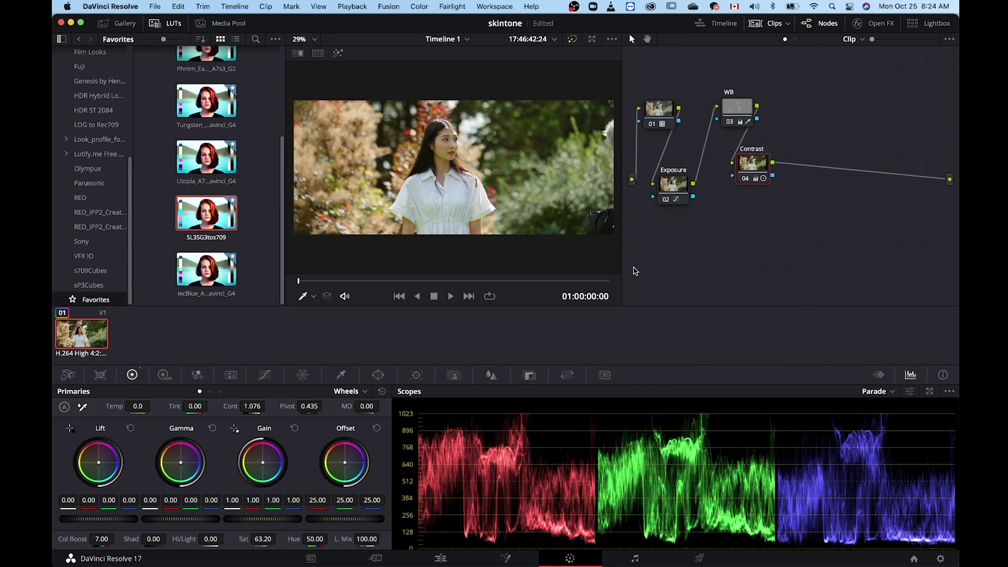
# Add a serial node after Contrast and place it slightly higher in the node graph.
pyautogui.hotkey('alt', 's')
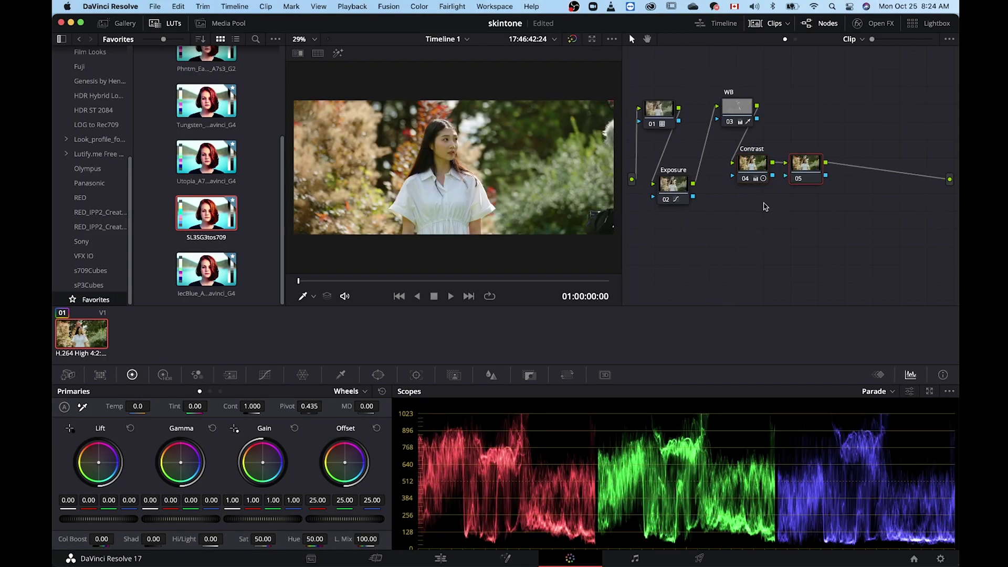
pyautogui.moveTo(816, 174); pyautogui.dragTo(815, 147)
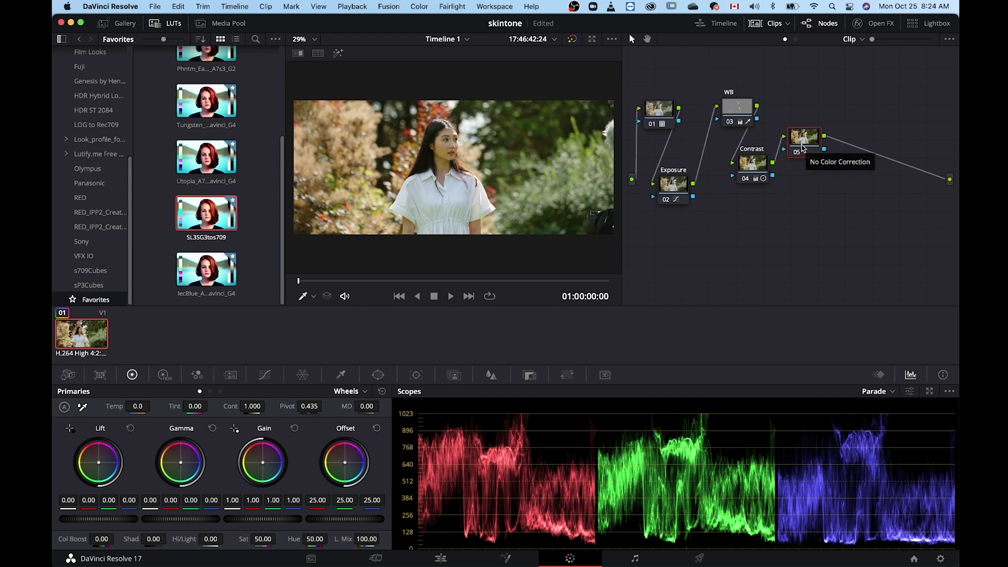
# Sample the woman's facial skin with the HSL Qualifier on node 05 and highlight the selection in the viewer.
pyautogui.hotkey('alt', 'shift', 'q')
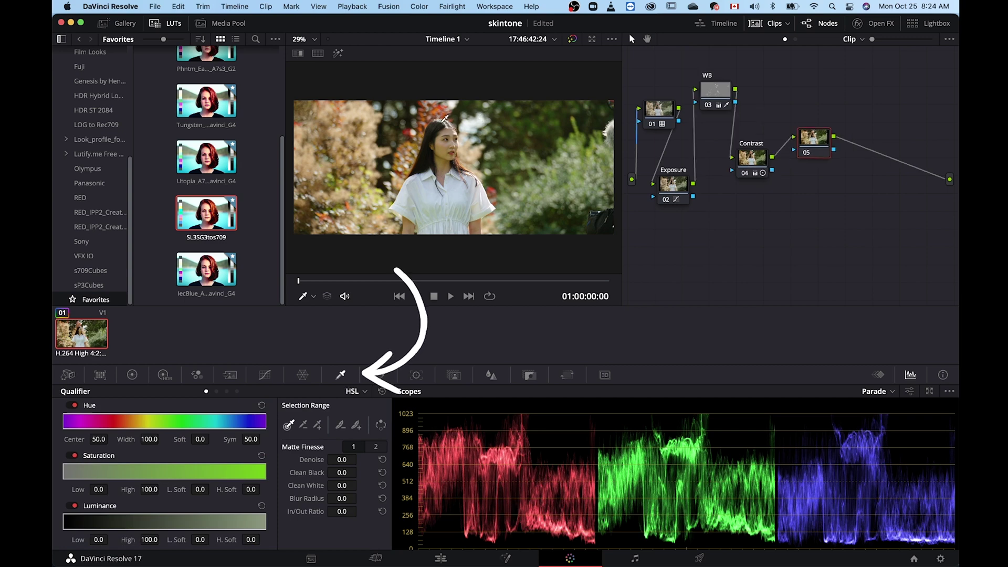
pyautogui.press('super+f')
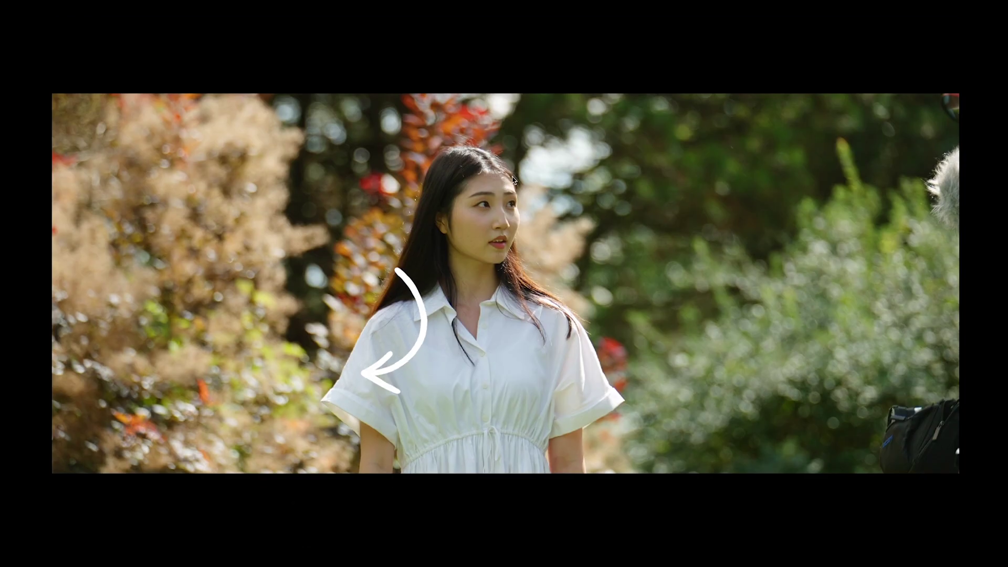
pyautogui.moveTo(480, 217)
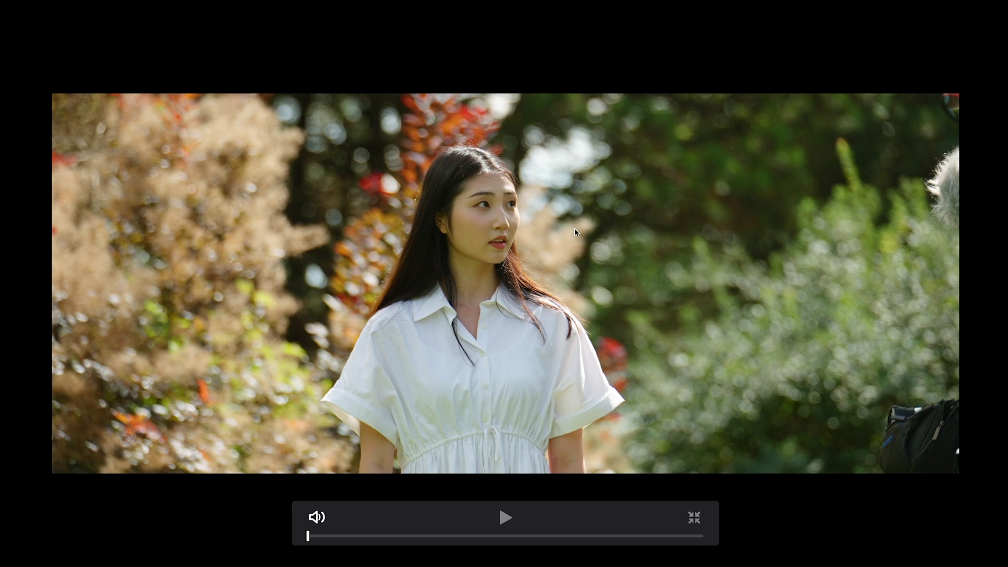
pyautogui.press('super+f')
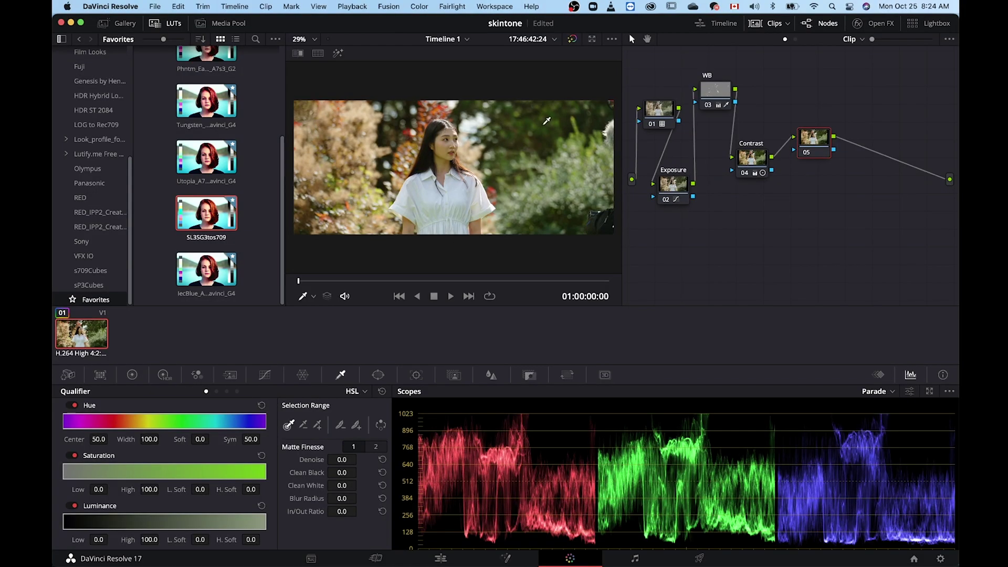
pyautogui.click(446, 143)
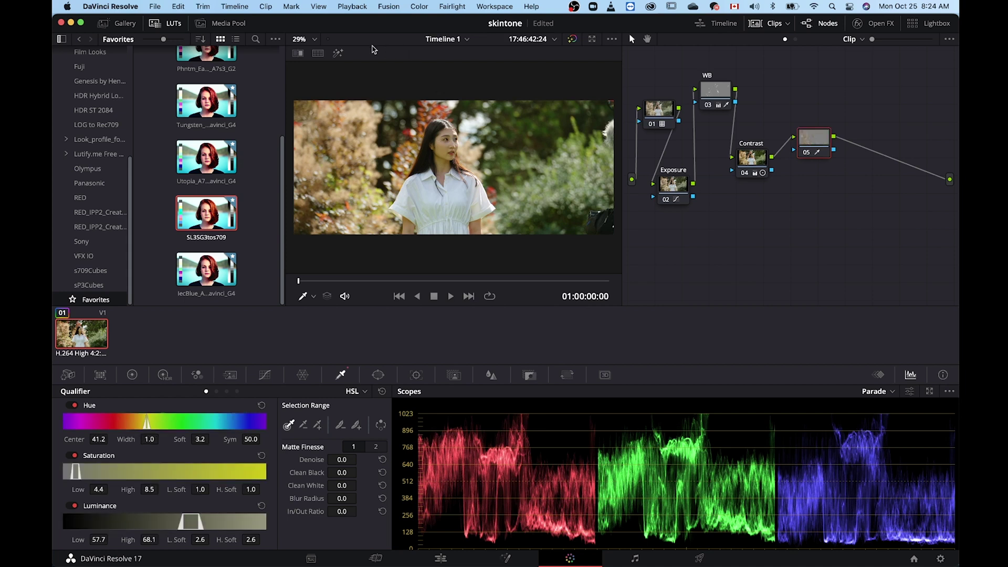
pyautogui.click(338, 53)
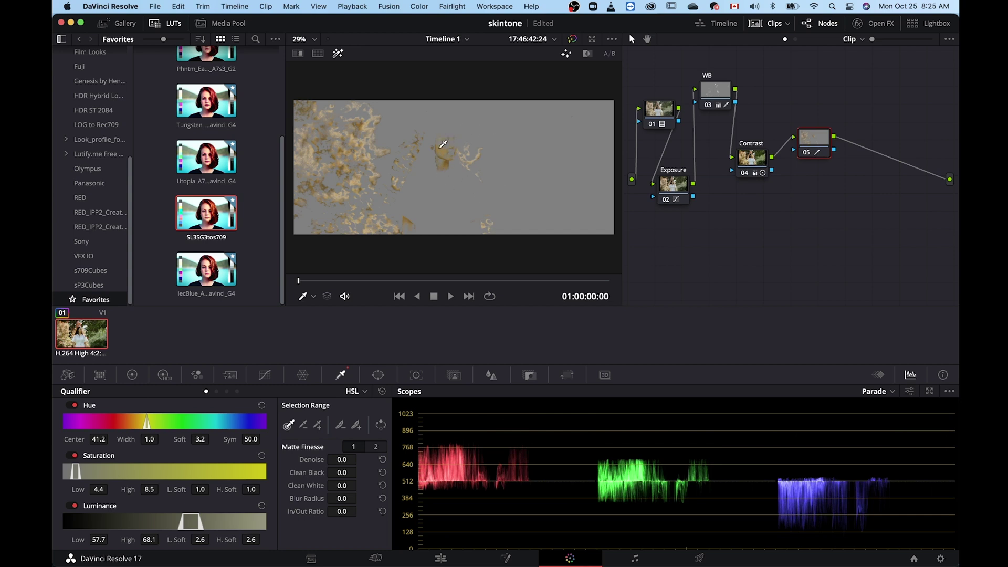
pyautogui.click(443, 144)
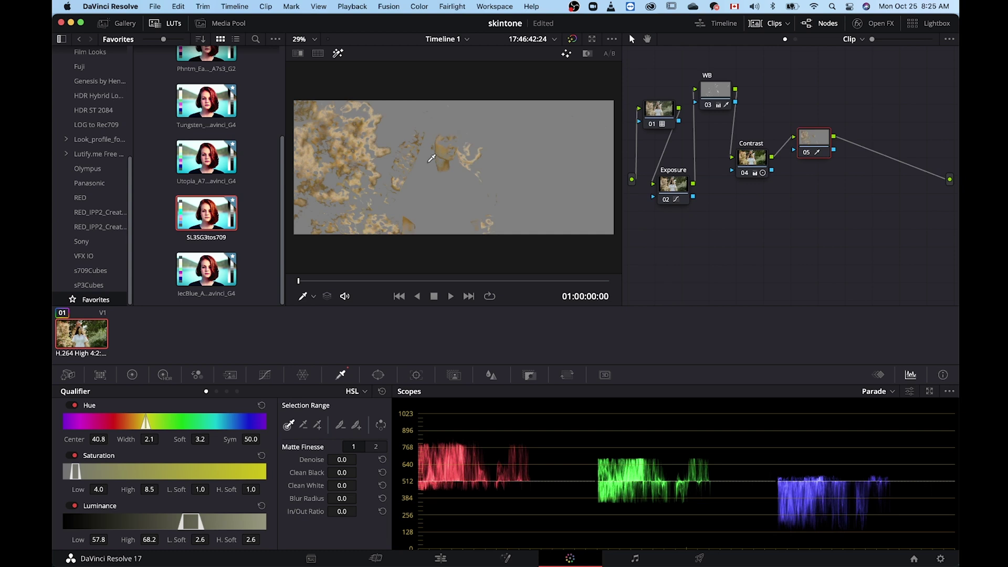
# Add more of the face's skin tones to the qualifier selection by sampling her cheek and the area around her mouth.
pyautogui.click(317, 424)
pyautogui.click(449, 141)
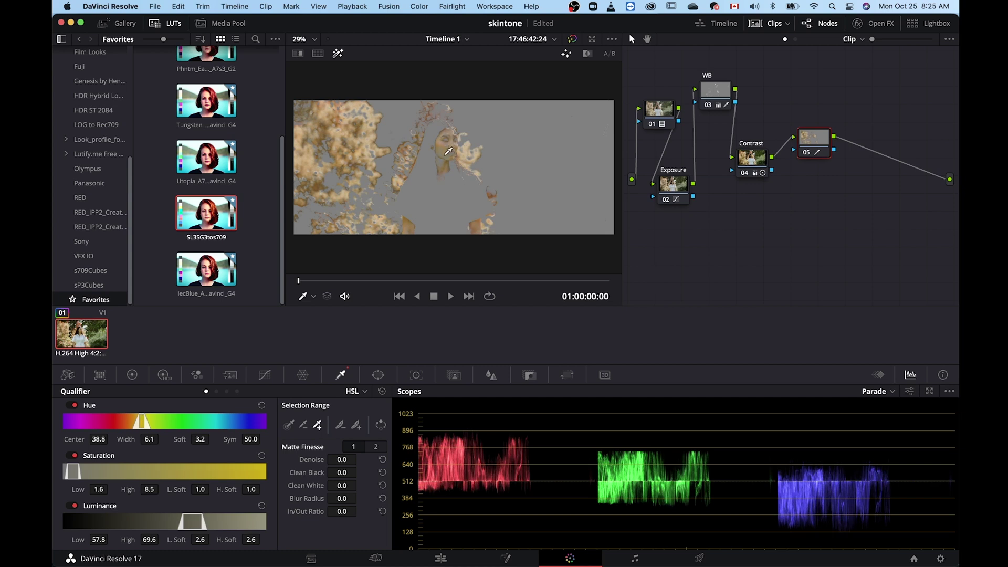
pyautogui.click(447, 154)
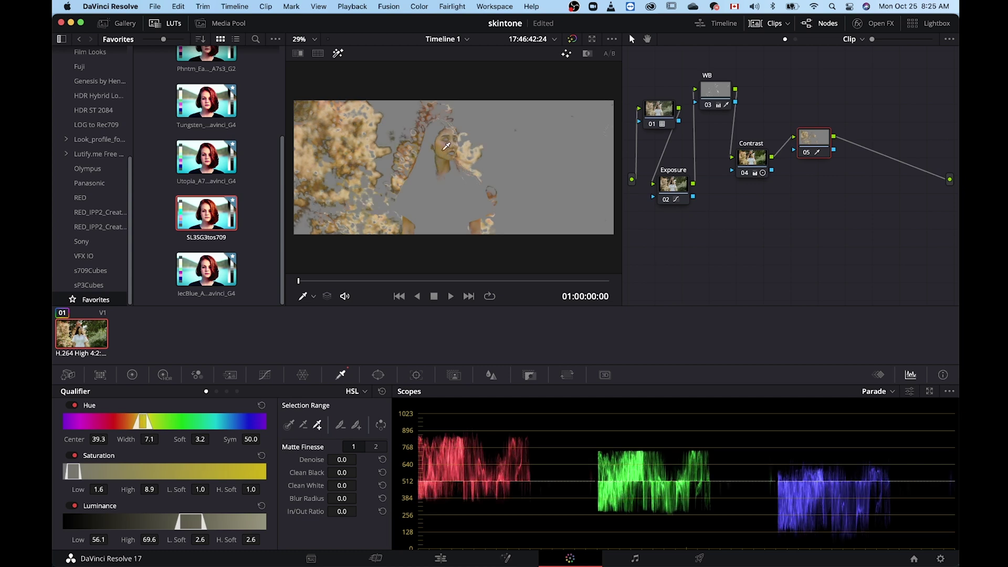
# Refine the qualifier to hue center 40.3, saturation 1.3–8.6 and luminance 58.2–71.7, with Clean Black 3.6, Clean White 2.7 and Blur Radius 3.1.
pyautogui.moveTo(143, 418); pyautogui.dragTo(147, 419)
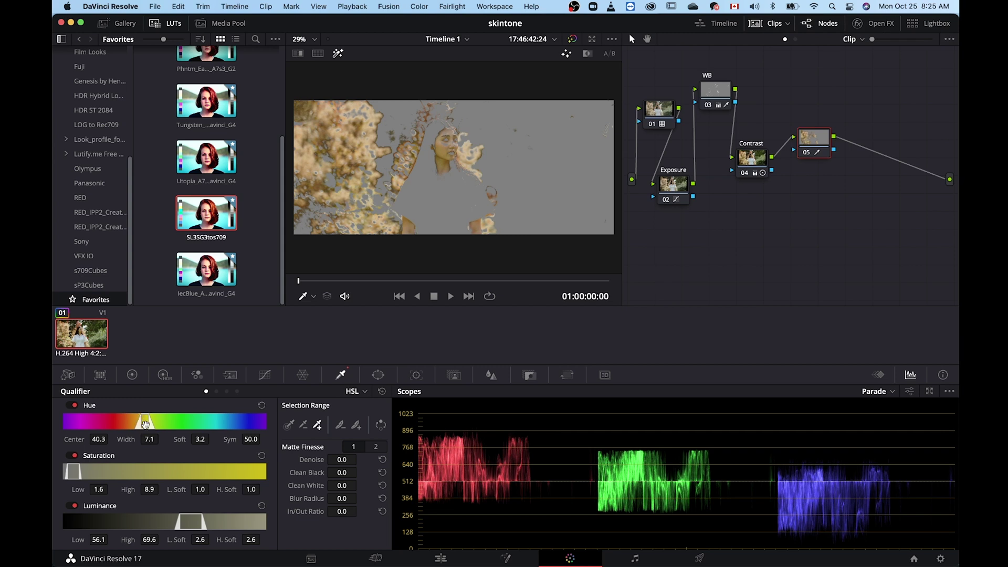
pyautogui.moveTo(74, 474); pyautogui.dragTo(73, 474)
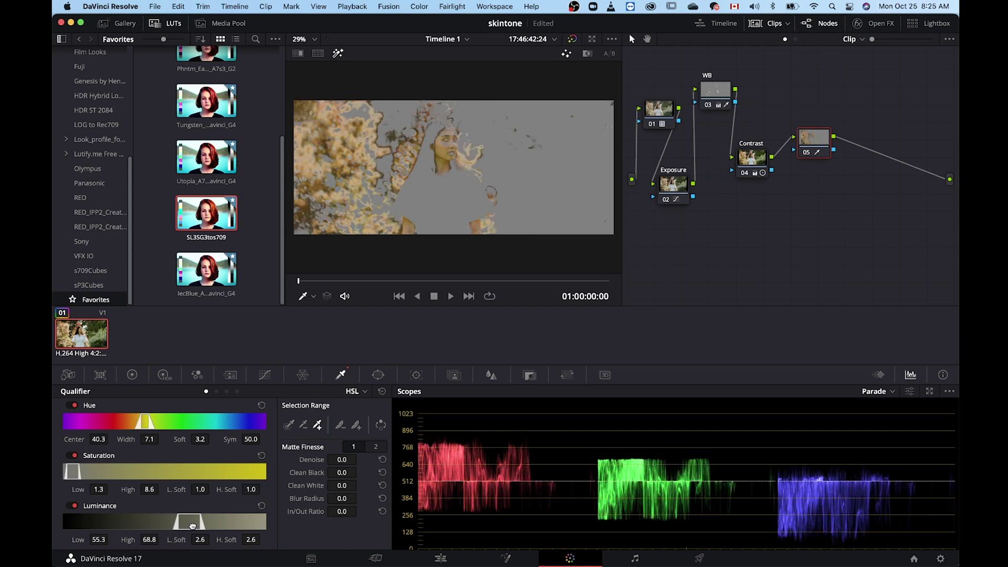
pyautogui.moveTo(191, 522); pyautogui.dragTo(195, 522)
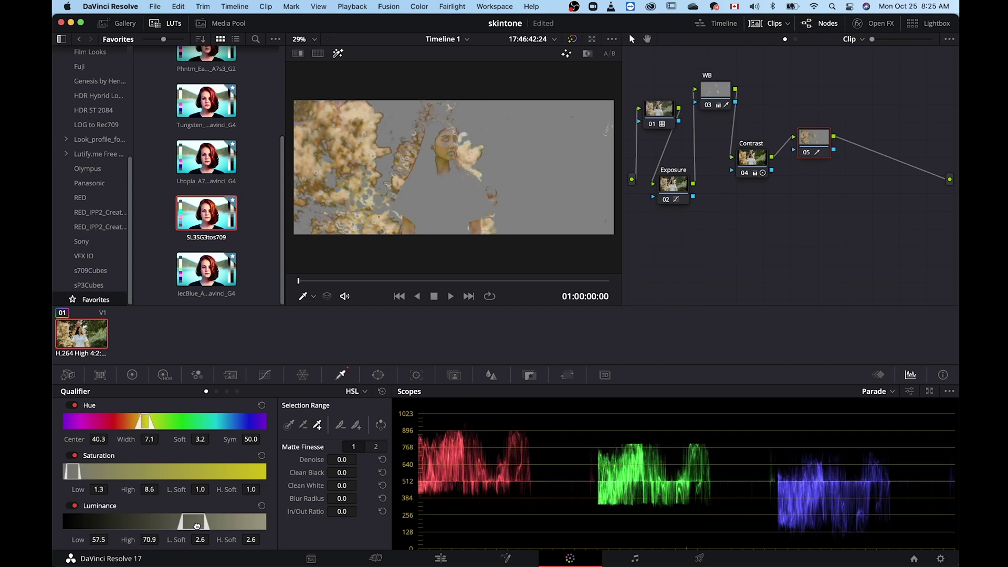
pyautogui.click(374, 448)
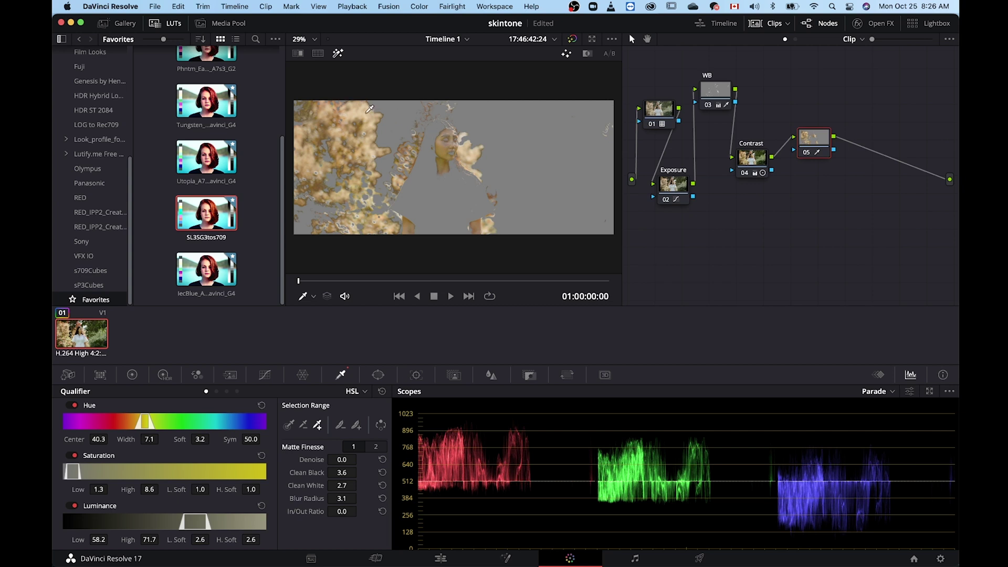
# Inspect the skin tone full screen without the selection highlight, and return to the highlighted qualifier view.
pyautogui.hotkey('shift', 'h')
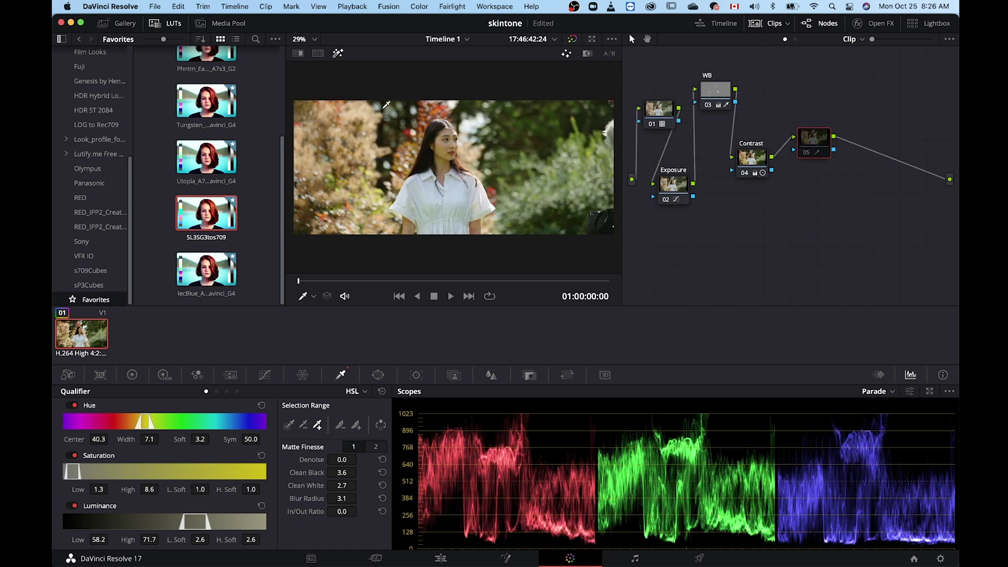
pyautogui.press('super+f')
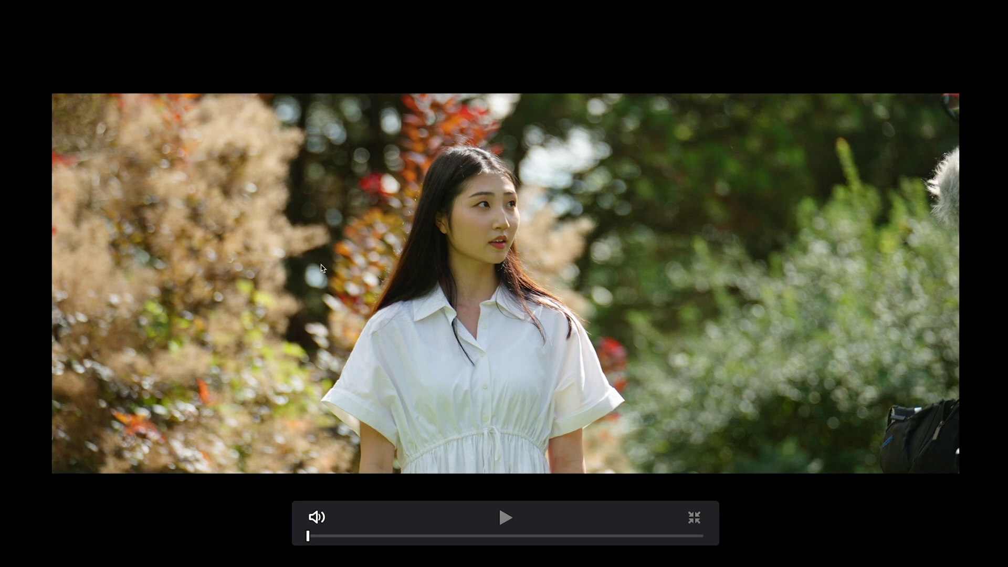
pyautogui.press('super+f')
pyautogui.hotkey('shift', 'h')
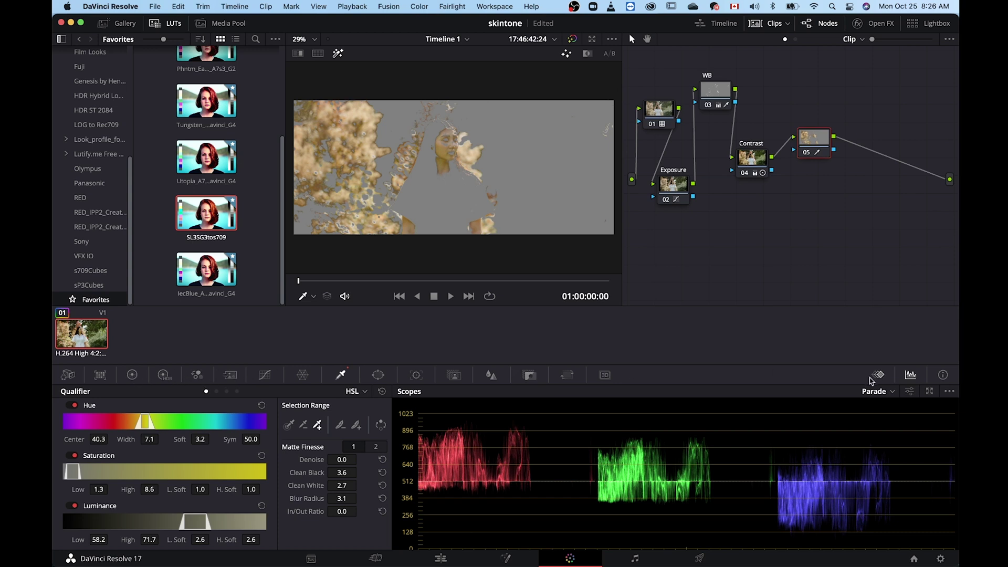
# Switch the scopes to Vectorscope and check in its display settings that Show Skin Tone Indicator is enabled.
pyautogui.click(880, 392)
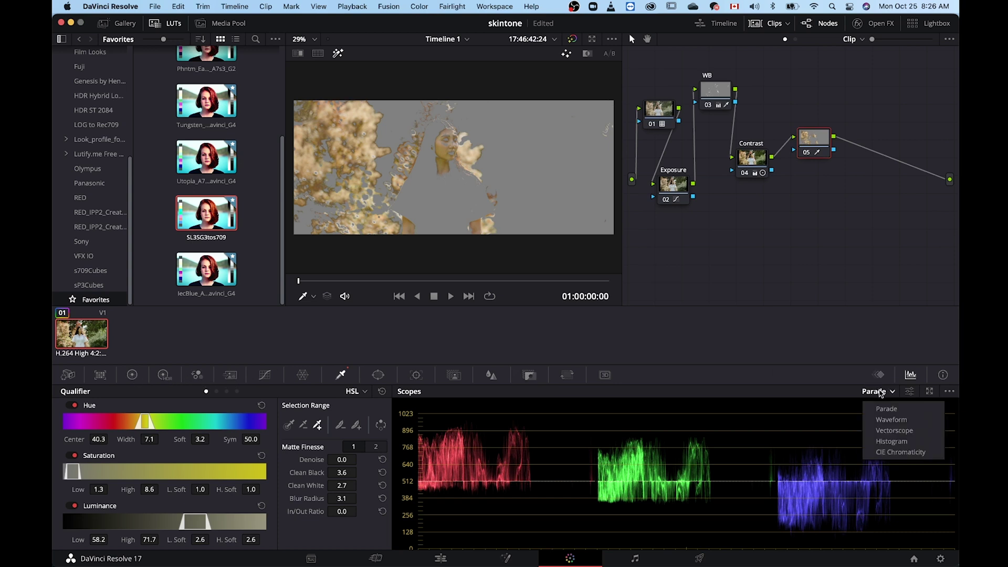
pyautogui.click(890, 430)
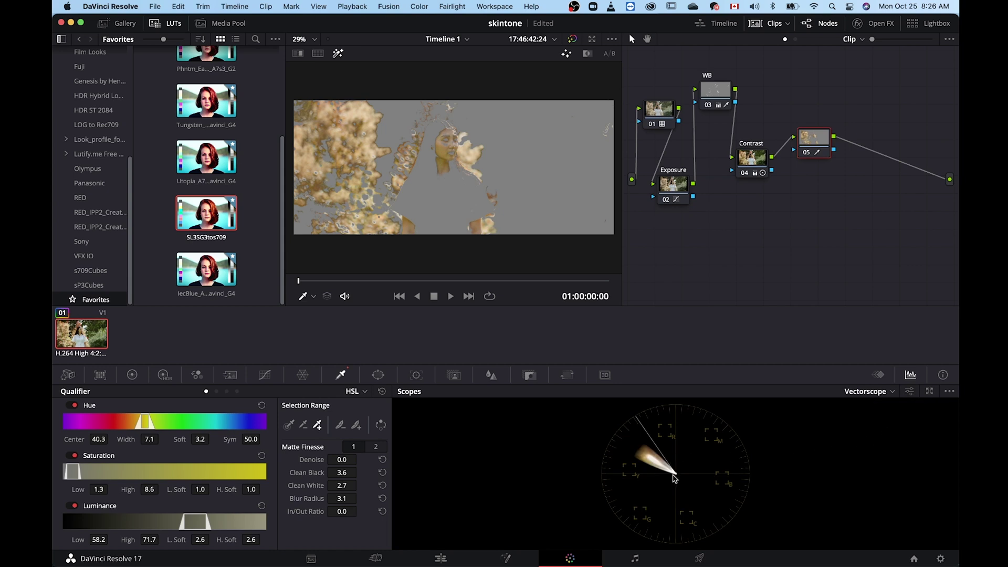
pyautogui.click(910, 391)
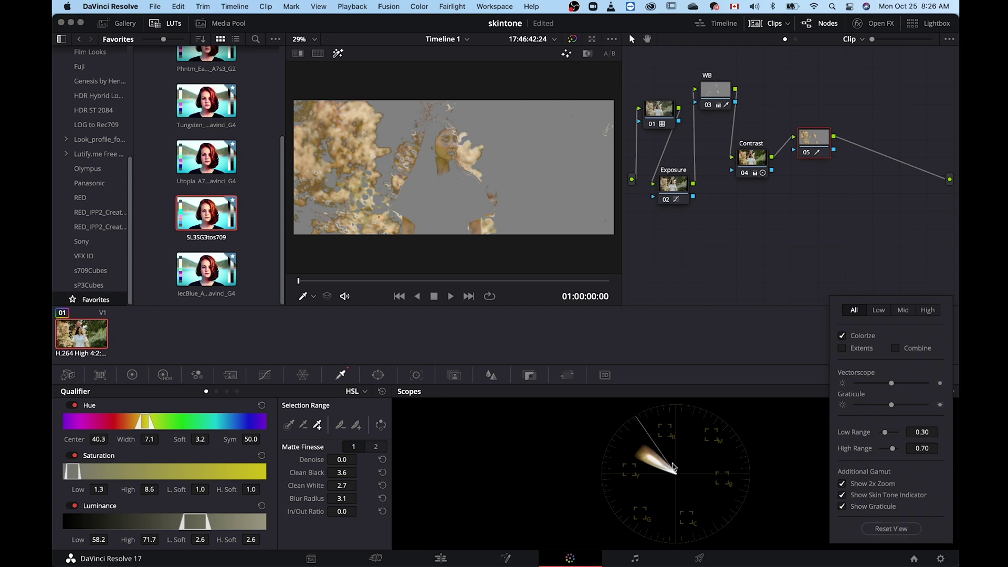
pyautogui.click(781, 471)
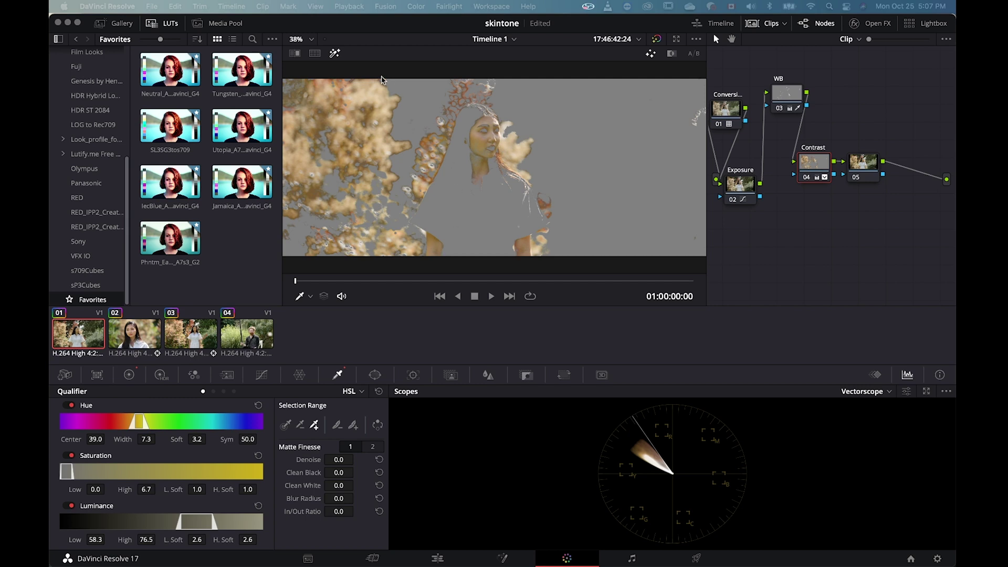
# Try shifting the qualified skin's Offset on the Contrast node strongly toward magenta, to 34.64, 19.07 and 54.74, and view the whole image.
pyautogui.hotkey('alt', 'shift', 'w')
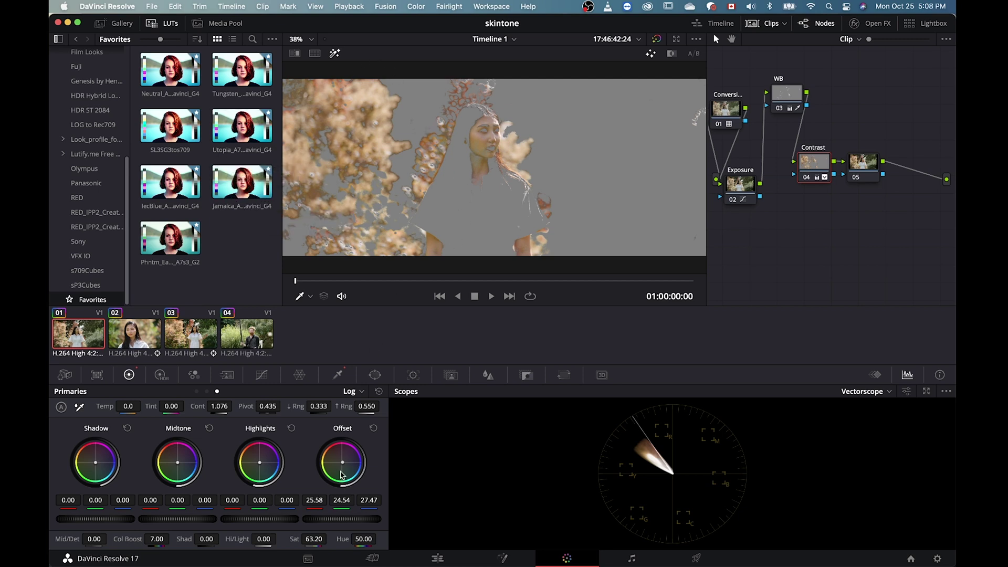
pyautogui.moveTo(346, 464); pyautogui.dragTo(404, 473)
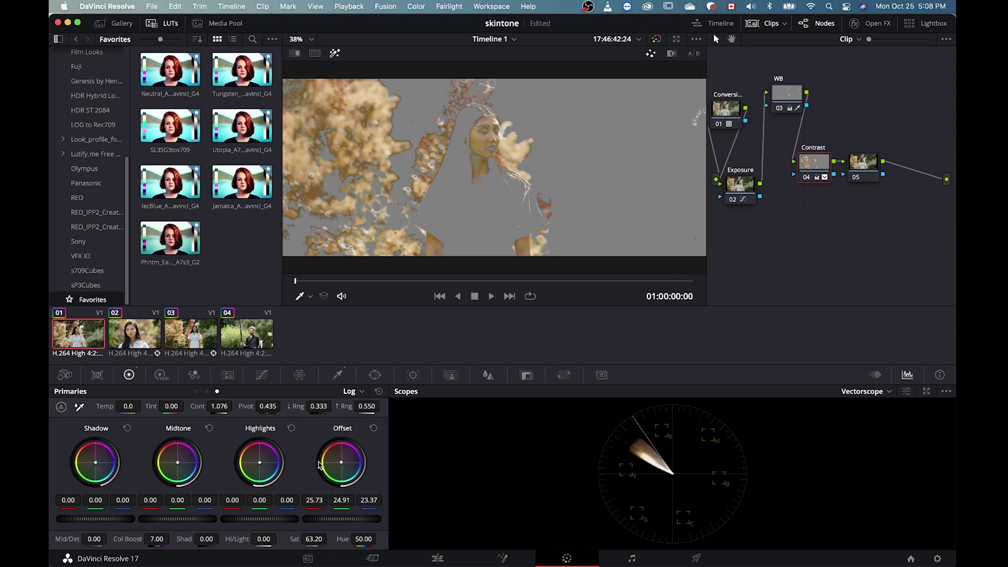
pyautogui.moveTo(342, 465); pyautogui.dragTo(555, 67)
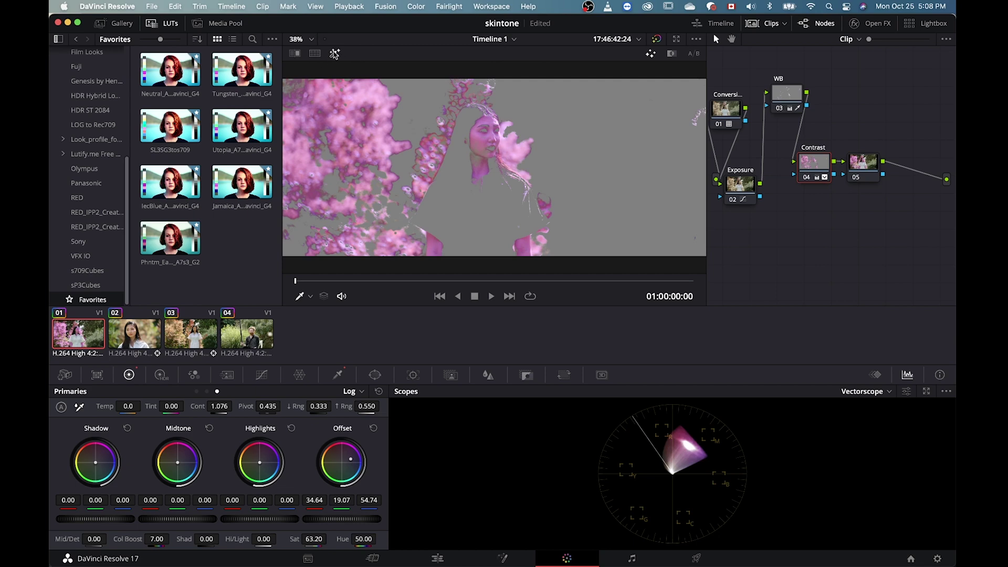
pyautogui.click(334, 54)
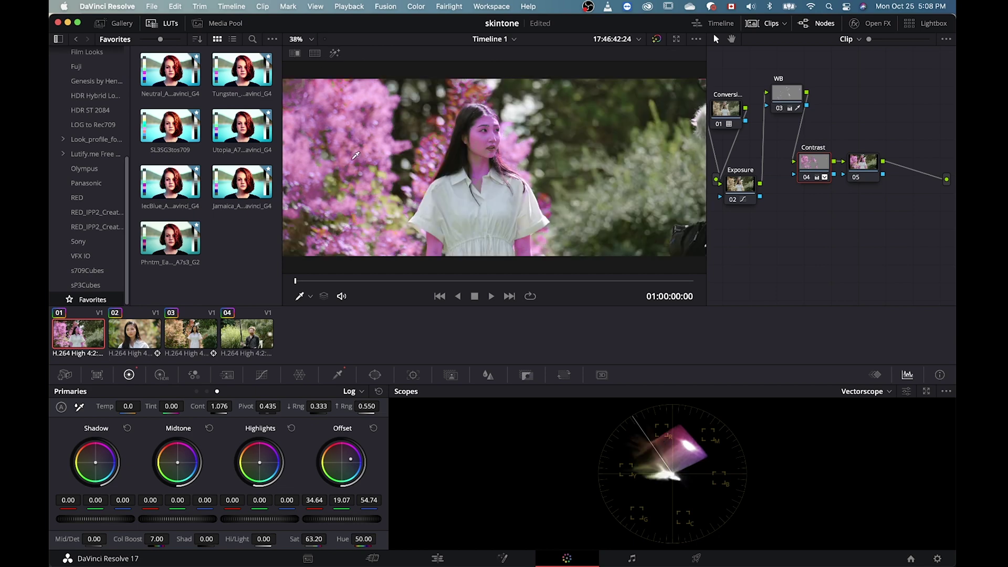
# With the skin selection highlighted, align its vectorscope trace to the skin tone line using node 05's gain at red 1.05, green 0.98, blue 0.99.
pyautogui.click(335, 54)
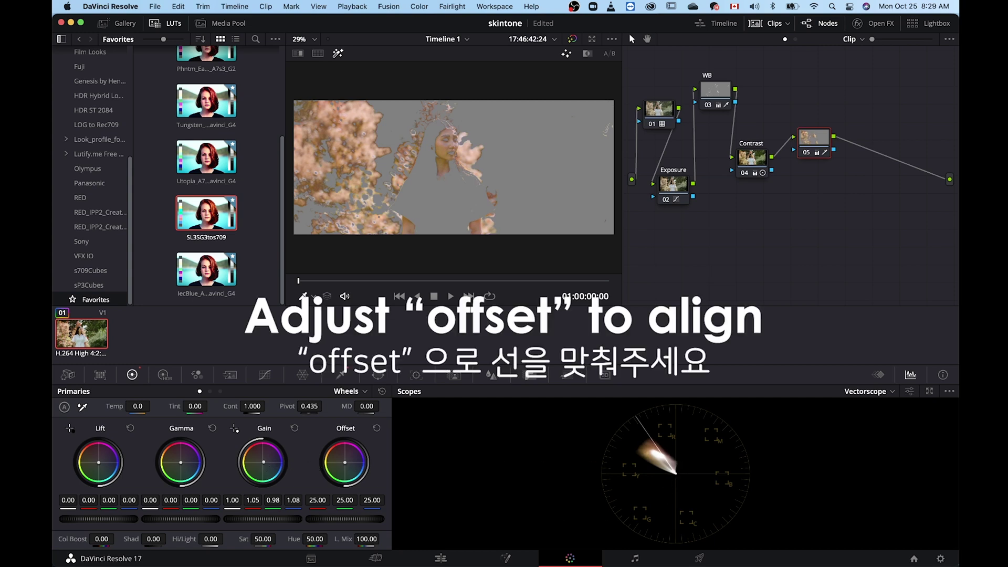
pyautogui.moveTo(263, 462); pyautogui.dragTo(262, 462)
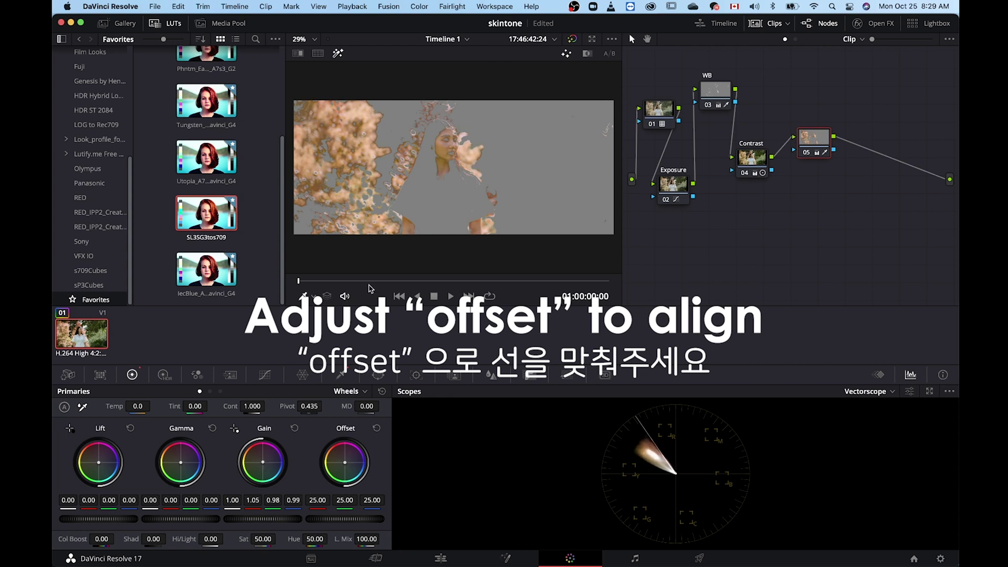
pyautogui.click(336, 54)
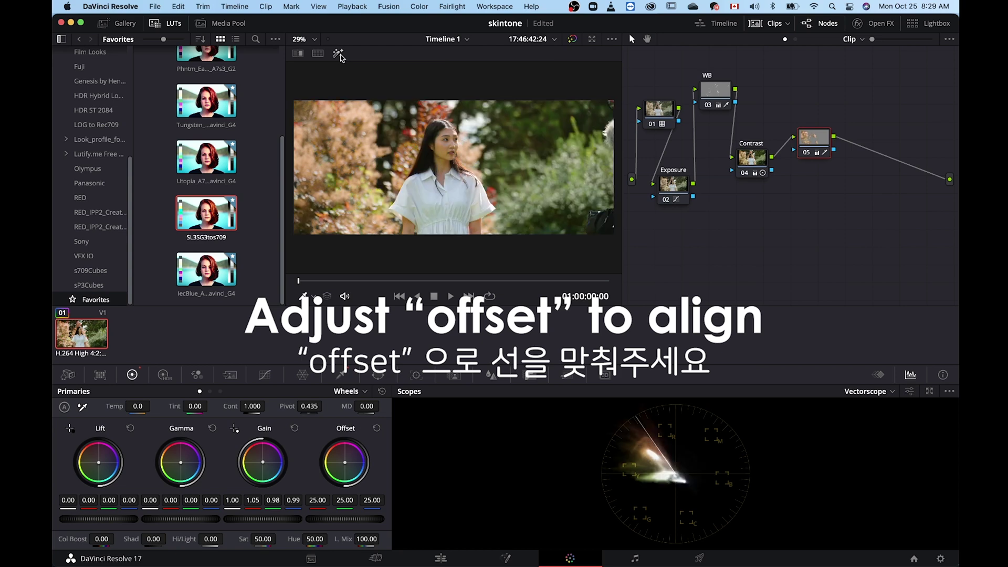
# Compare the skin tone full screen with node 05 disabled and enabled.
pyautogui.press('super+f')
pyautogui.press('Escape')
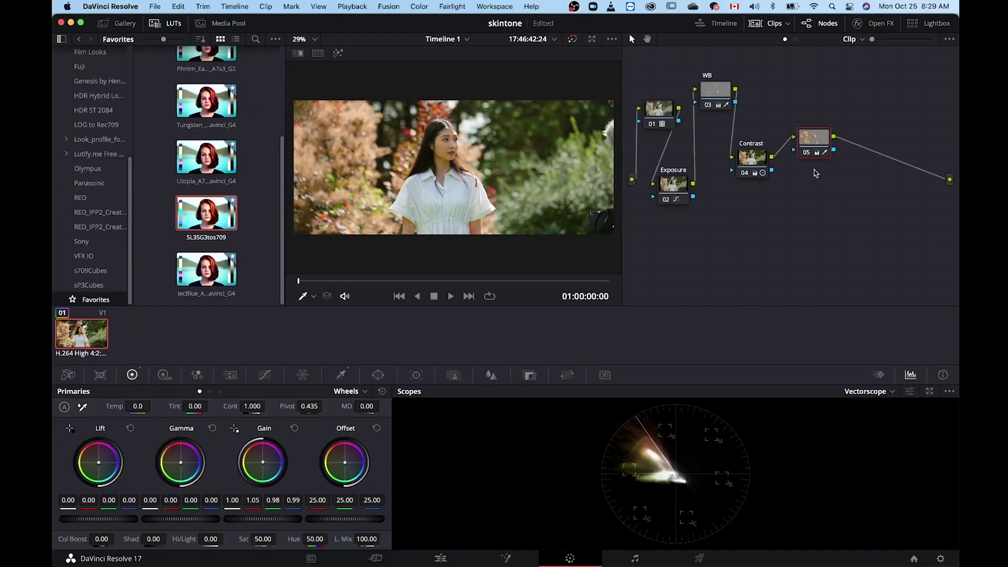
pyautogui.press('super+f')
pyautogui.press('Escape')
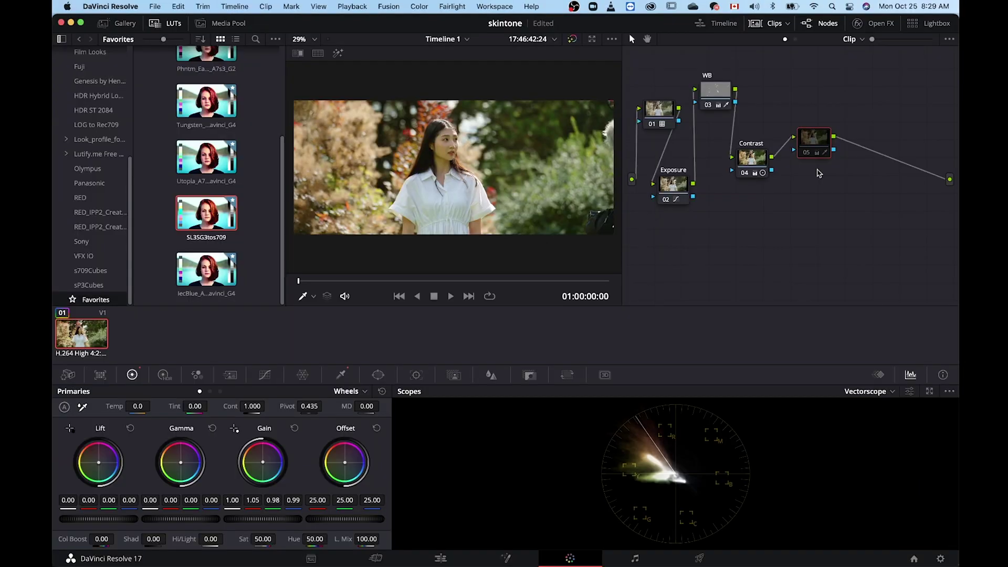
pyautogui.hotkey('ctrl', 'd')
pyautogui.press('super+f')
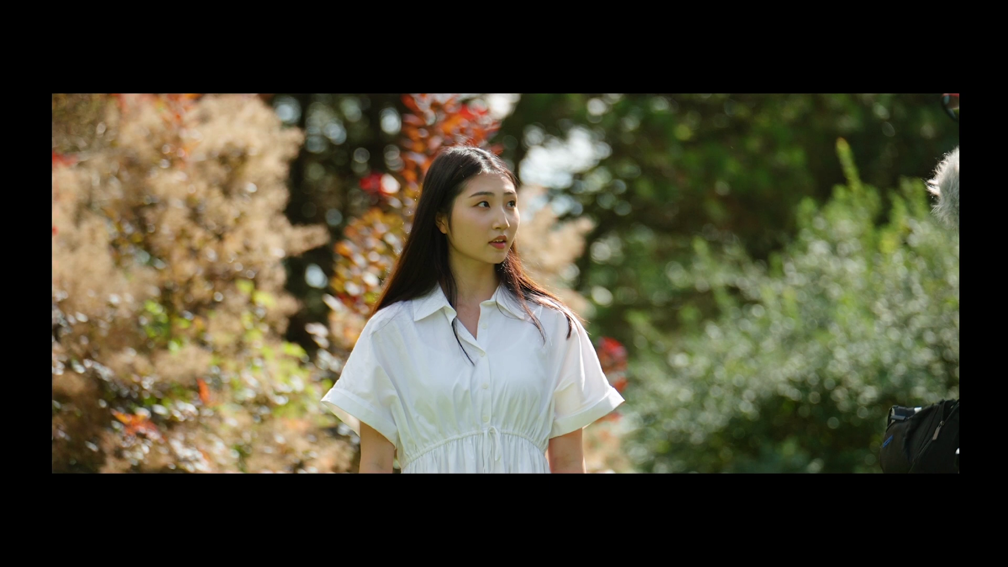
pyautogui.moveTo(459, 178)
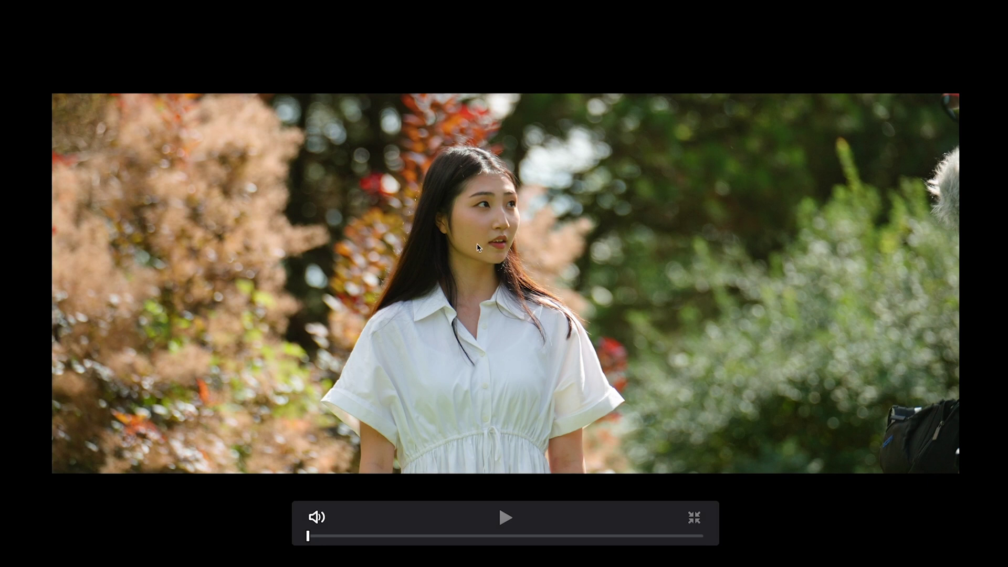
pyautogui.press('Escape')
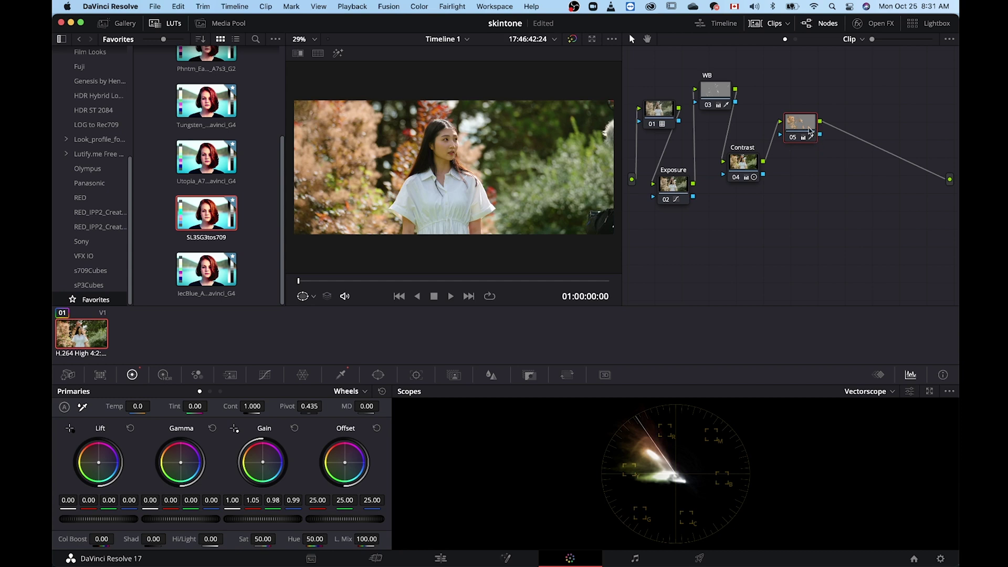
# Add a circular window over the woman's face on node 05 and shrink it to size 36.60 with aspect 29.63.
pyautogui.click(378, 375)
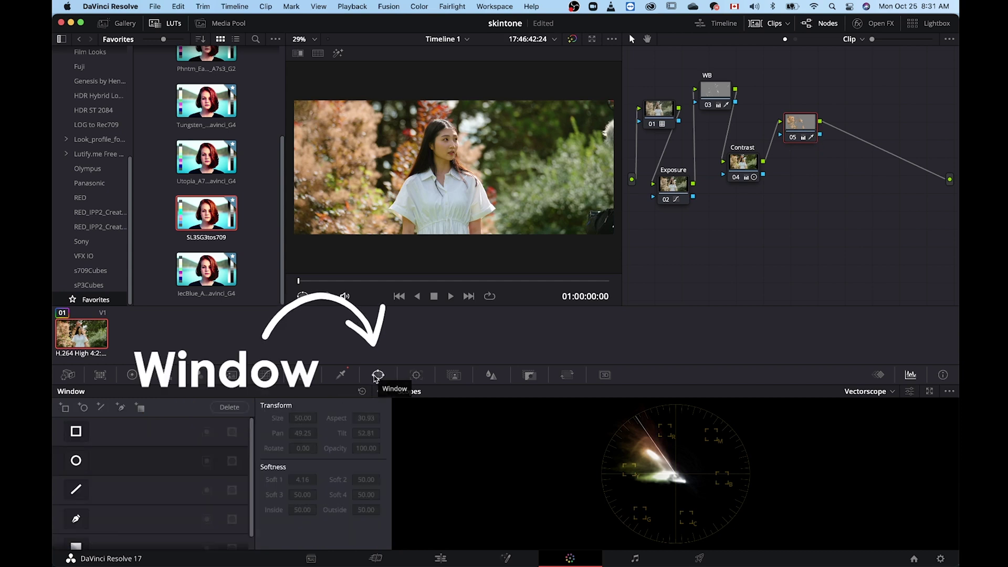
pyautogui.click(76, 461)
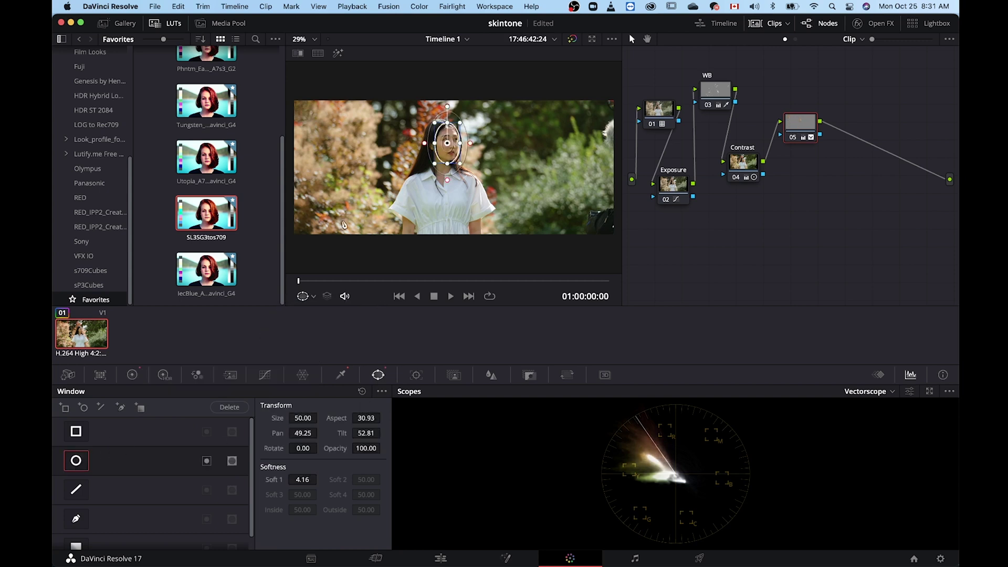
pyautogui.moveTo(451, 167); pyautogui.dragTo(447, 147)
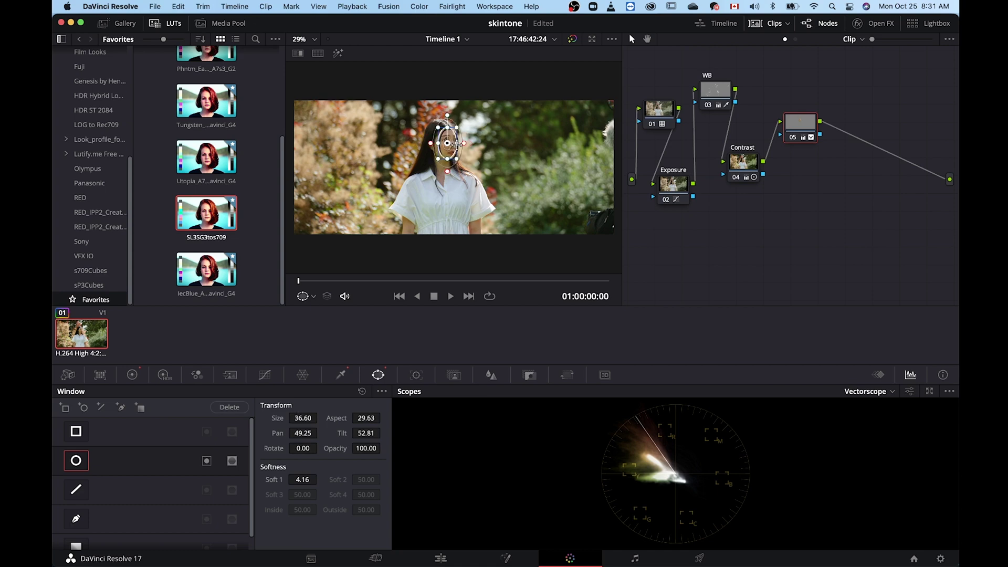
# Enlarge node 05's circular window to cover the woman's face and neck, and check the skin tone full screen.
pyautogui.scroll(2, 503, 227)
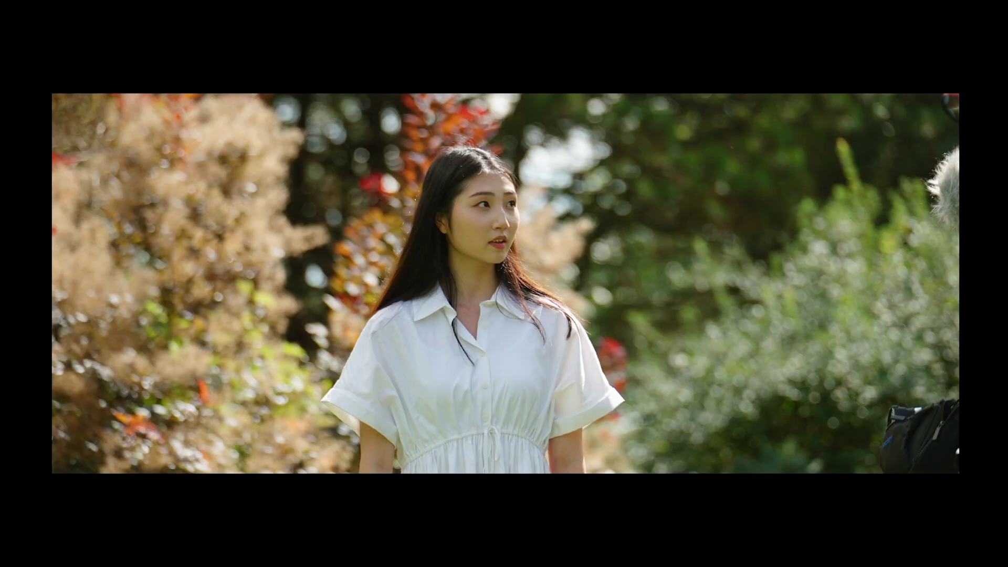
pyautogui.moveTo(786, 141)
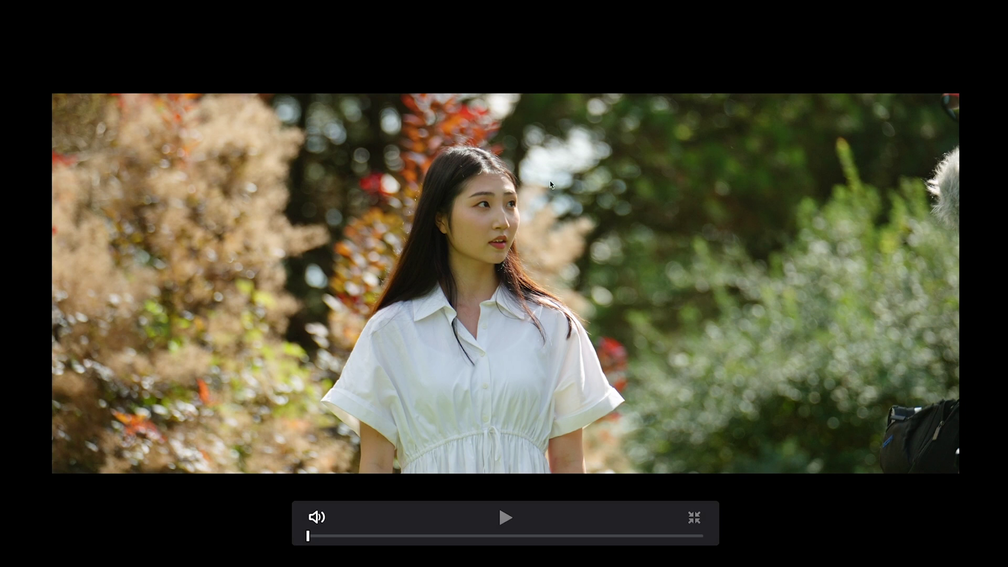
pyautogui.press('Escape')
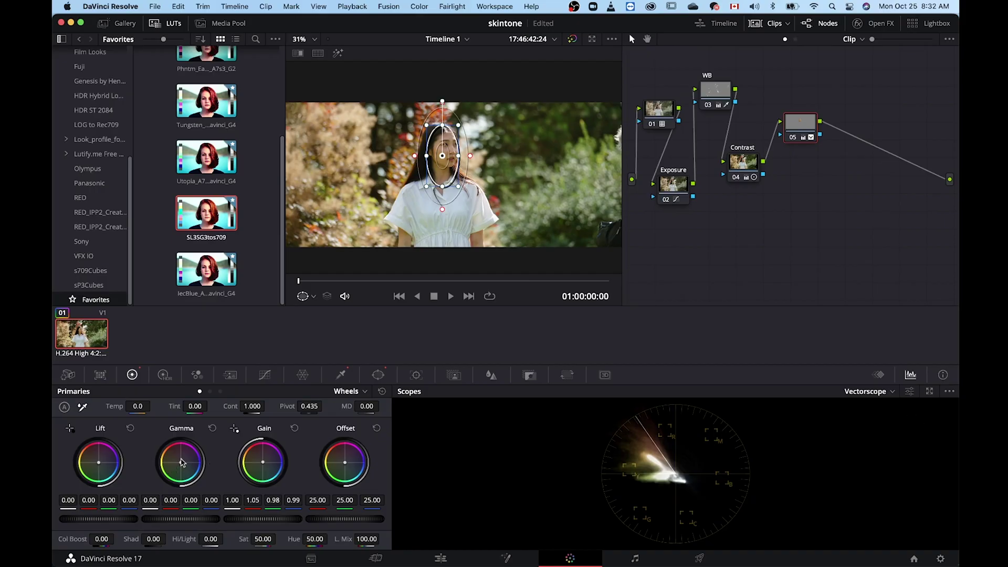
# Nudge node 05's gamma color balance very slightly toward red and check the skin tone full screen.
pyautogui.moveTo(180, 462); pyautogui.dragTo(181, 462)
pyautogui.press('super+f')
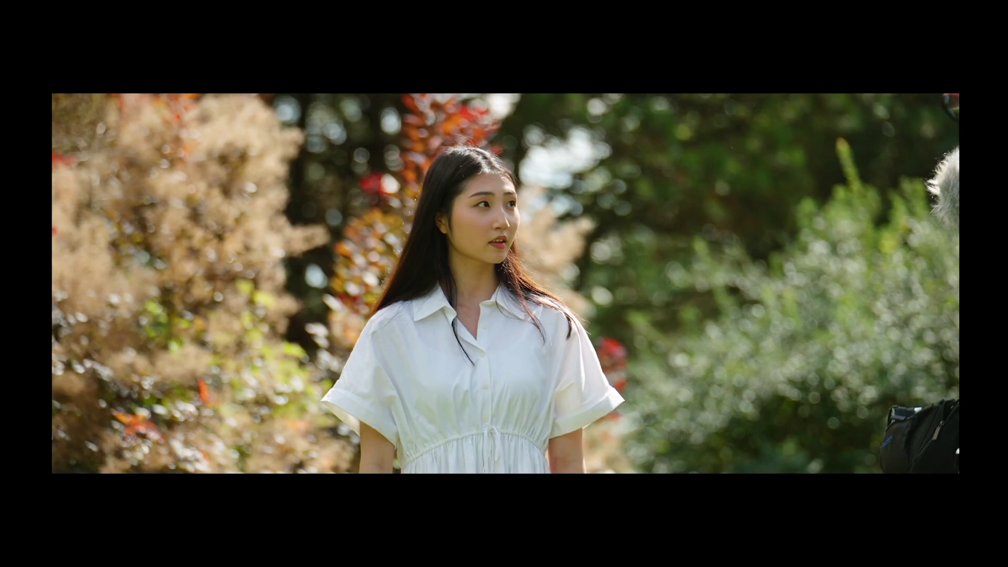
pyautogui.press('super+f')
# Warm node 05's shadows slightly with lift at red 0.01 and blue -0.01, checking the image full screen between adjustments.
pyautogui.press('super+f')
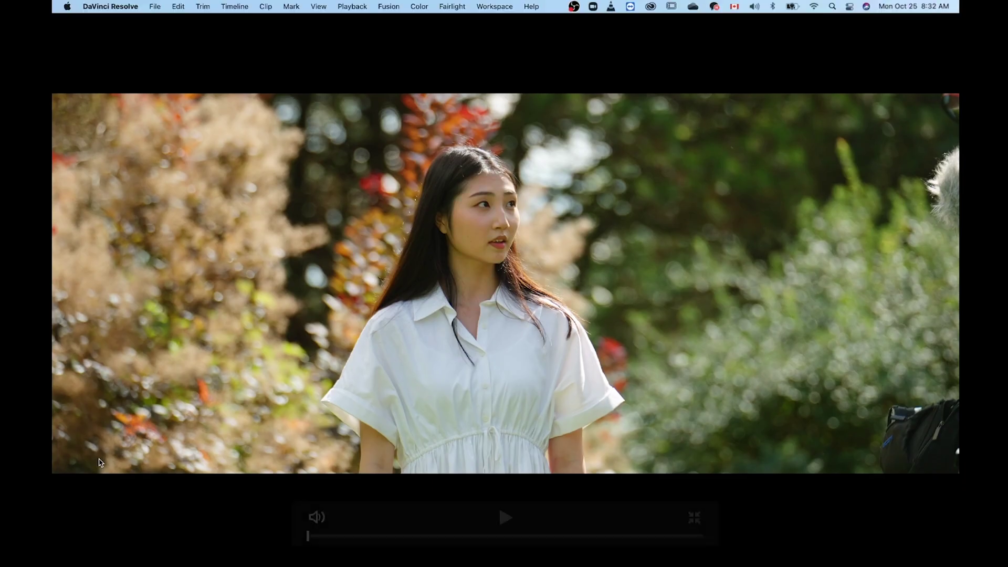
pyautogui.press('super+f')
pyautogui.moveTo(101, 466); pyautogui.dragTo(100, 464)
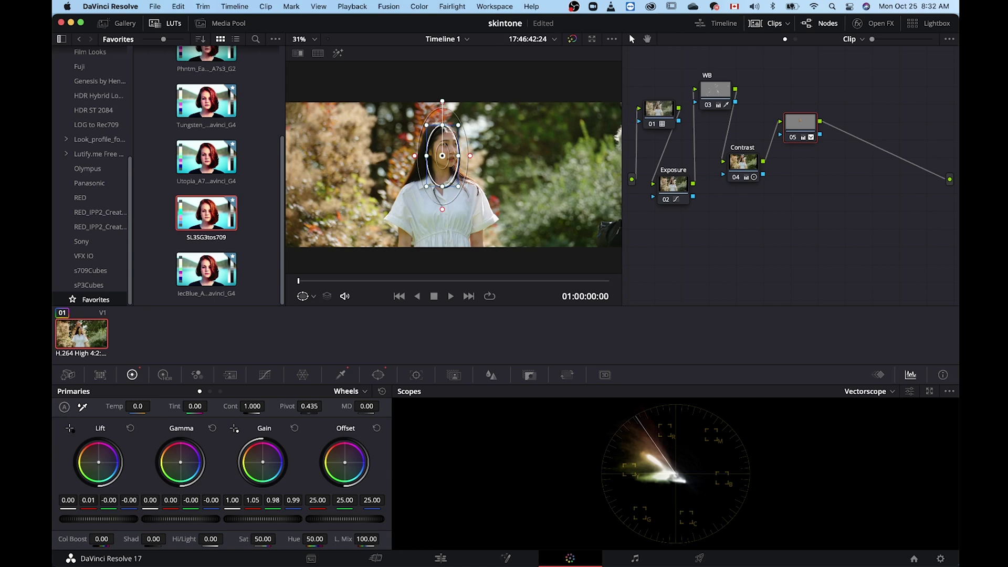
pyautogui.press('super+f')
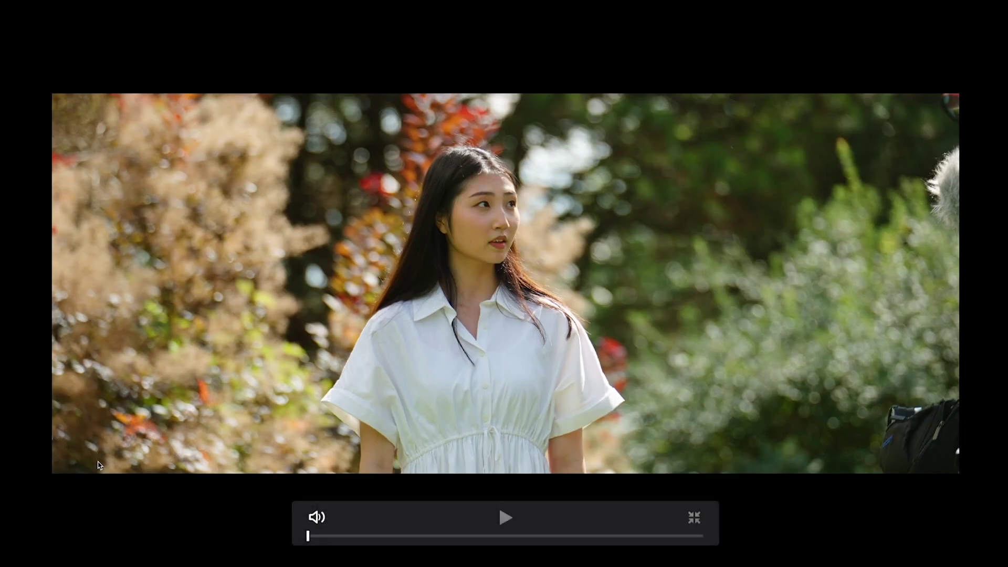
pyautogui.press('super+f')
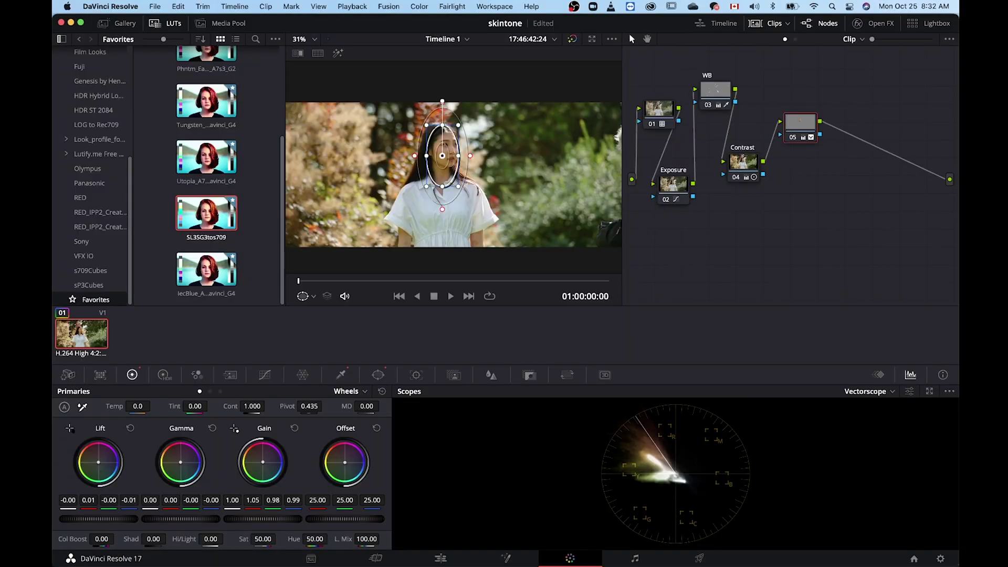
pyautogui.press('super+f')
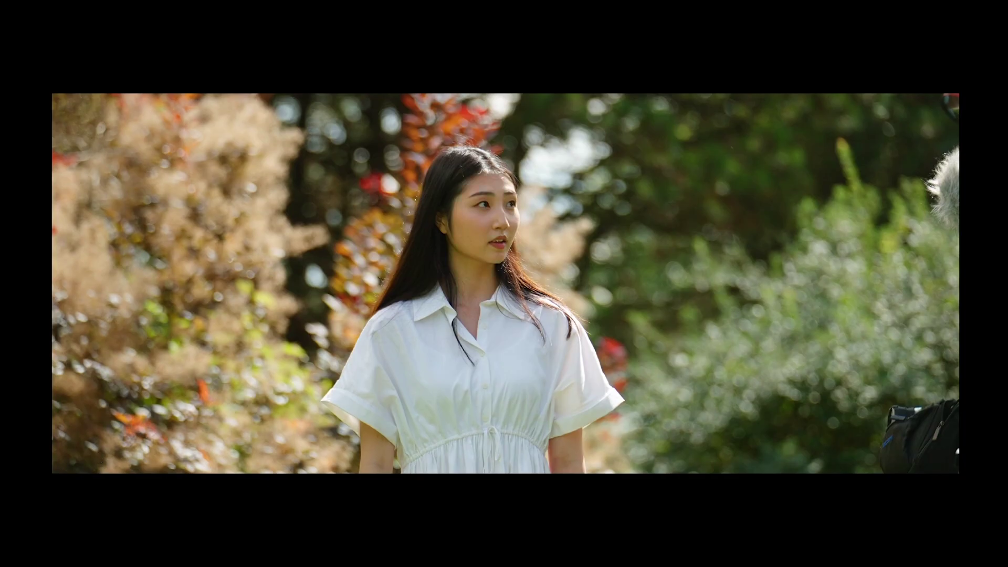
pyautogui.press('super+f')
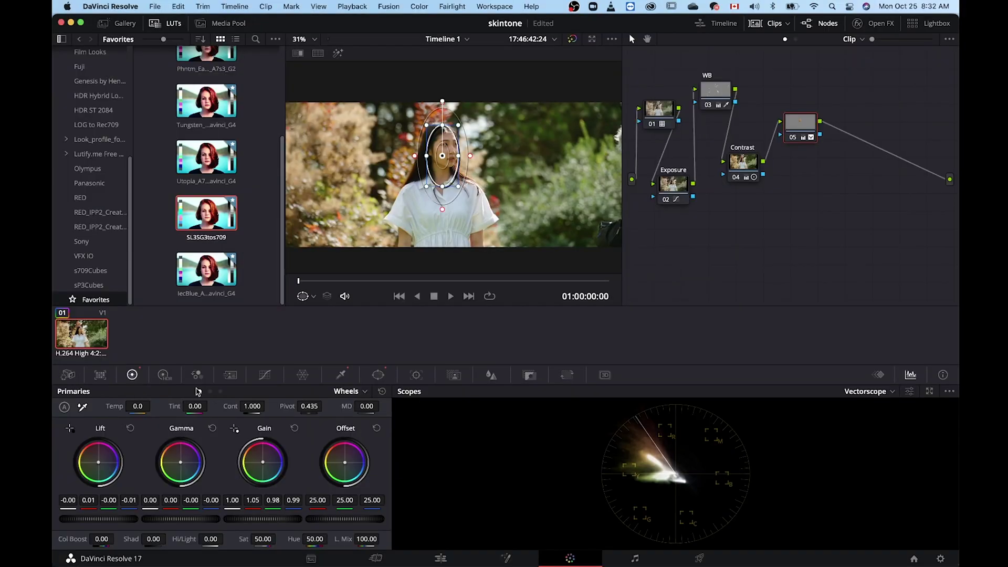
pyautogui.click(165, 374)
pyautogui.click(132, 374)
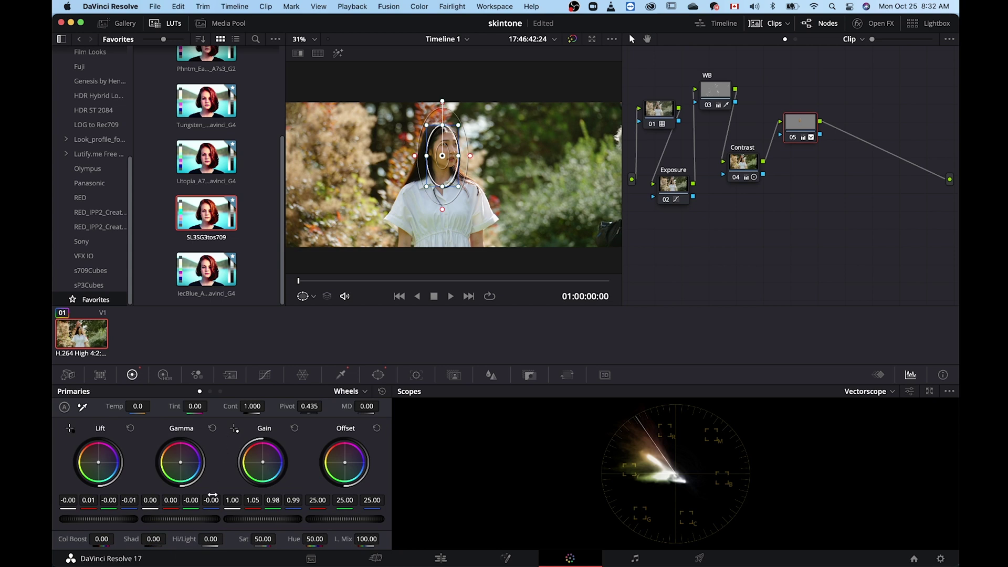